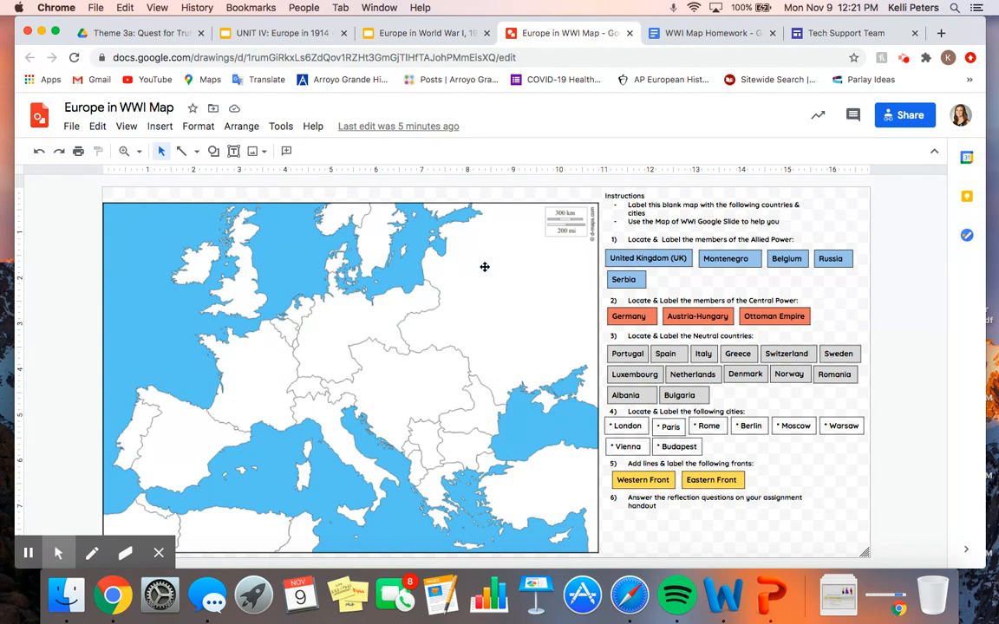
- Capture a screenshot of the blank Europe map area, leaving out the instructions
{"action": "key", "text": "super+shift+4"}
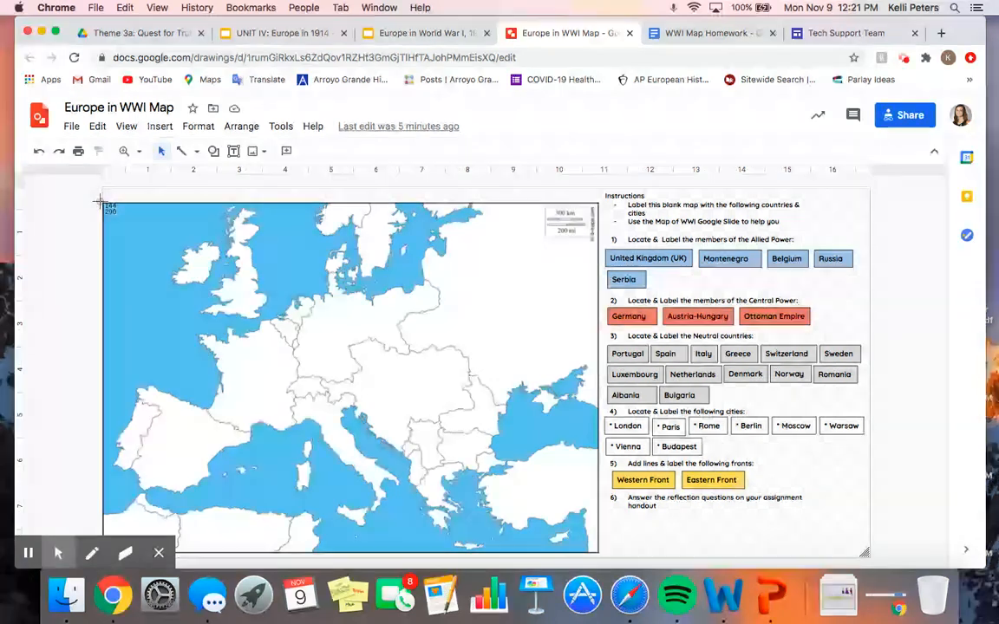
{"action": "left_click_drag", "start_coordinate": [100, 203], "coordinate": [600, 553]}
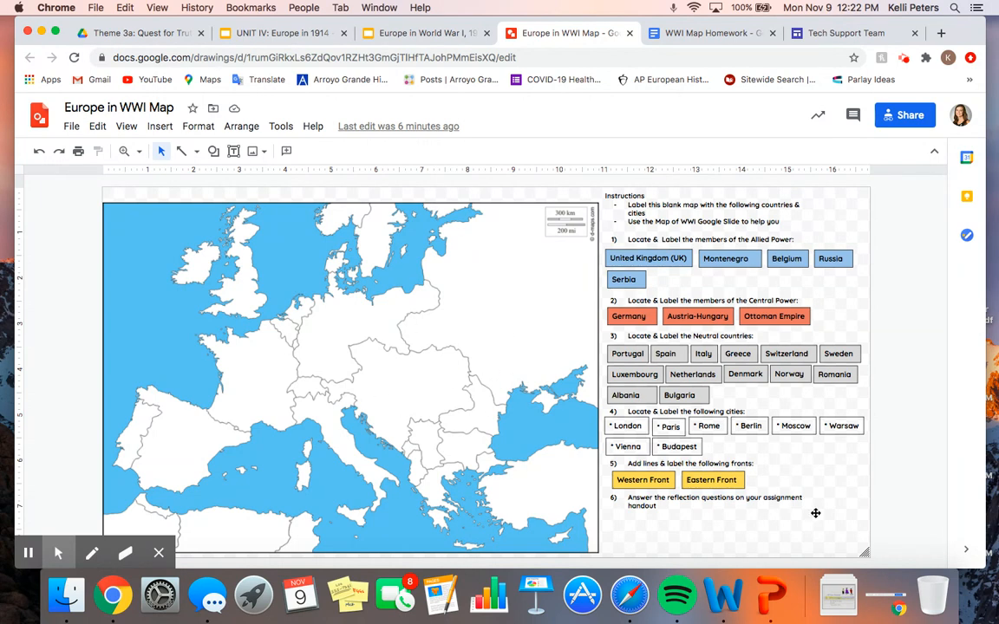
- Enlarge the drawing canvas slightly from its lower corner
{"action": "left_click", "coordinate": [866, 552]}
{"action": "left_click_drag", "start_coordinate": [865, 553], "coordinate": [869, 553]}
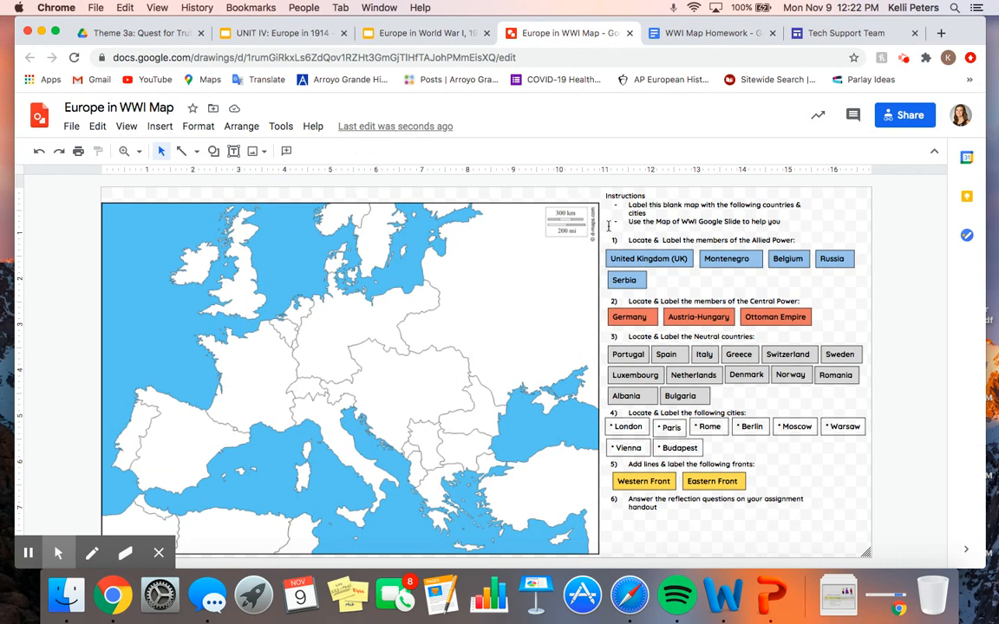
- Draw a small empty text box beside the reflection instruction, and delete it
{"action": "left_click", "coordinate": [645, 222]}
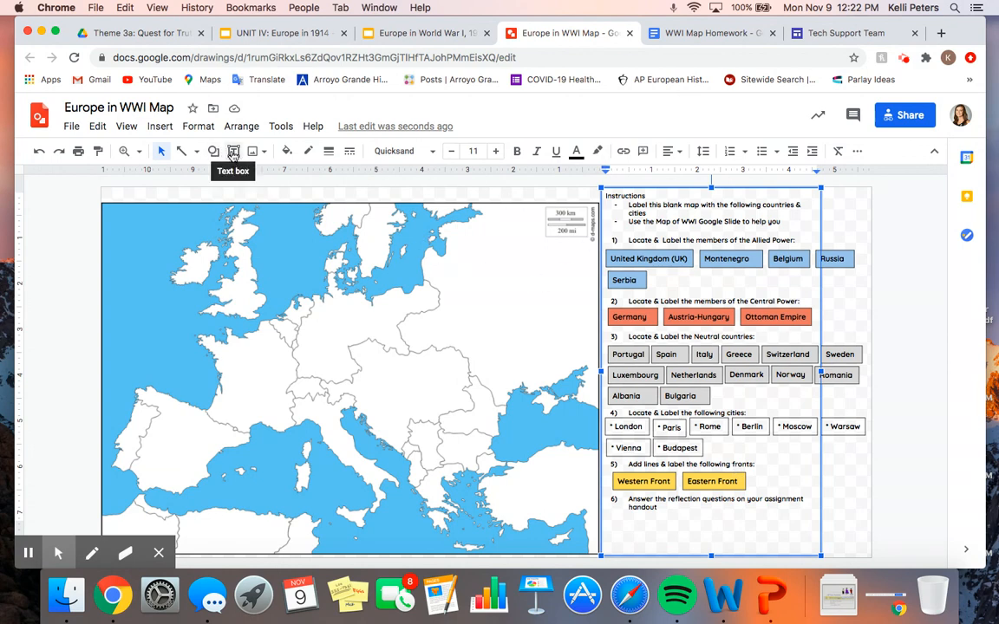
{"action": "left_click", "coordinate": [235, 153]}
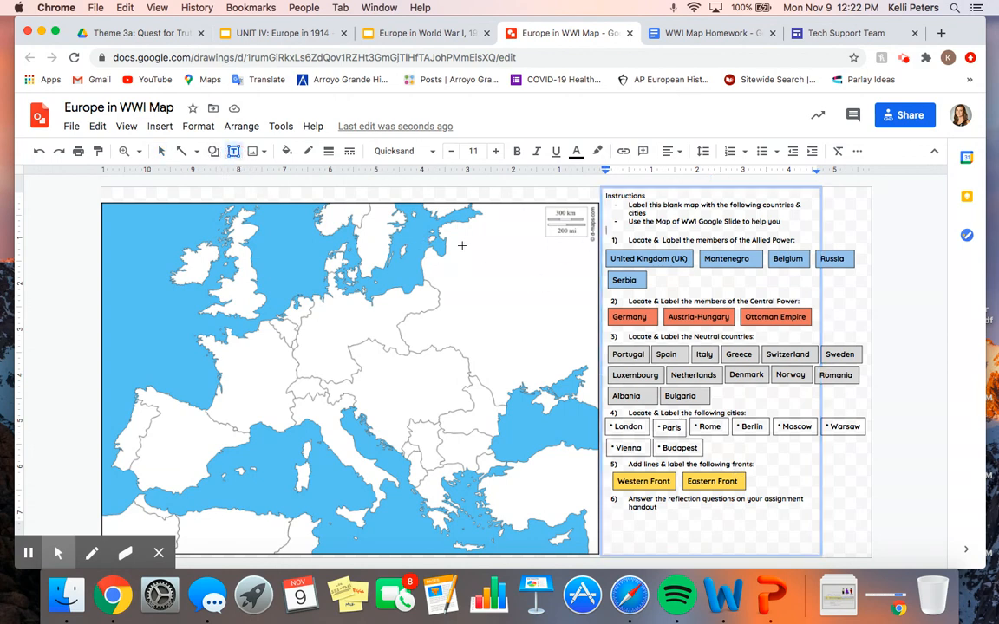
{"action": "left_click_drag", "start_coordinate": [798, 468], "coordinate": [863, 535]}
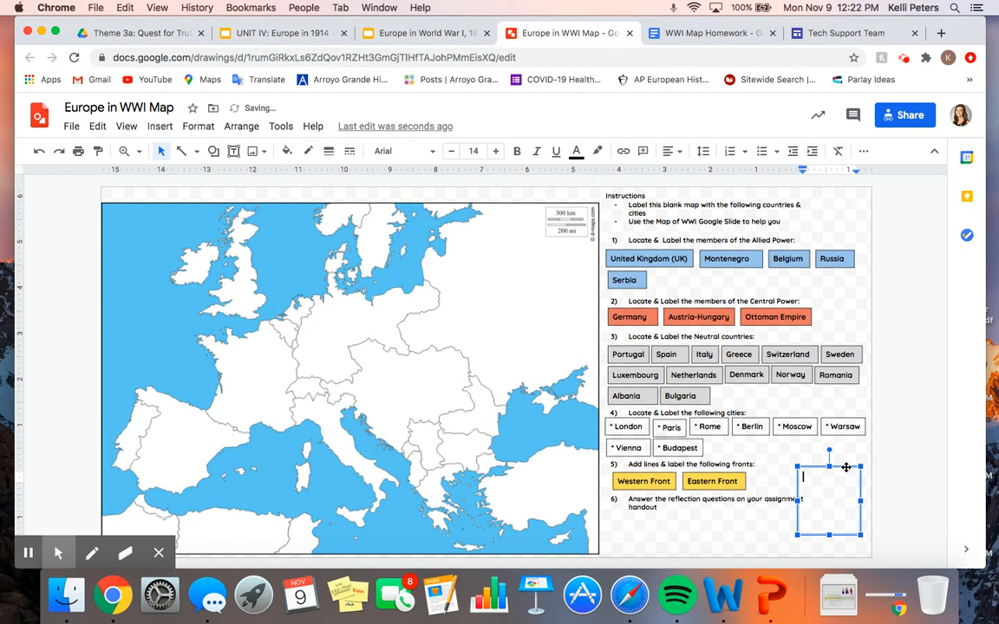
{"action": "key", "text": "Delete"}
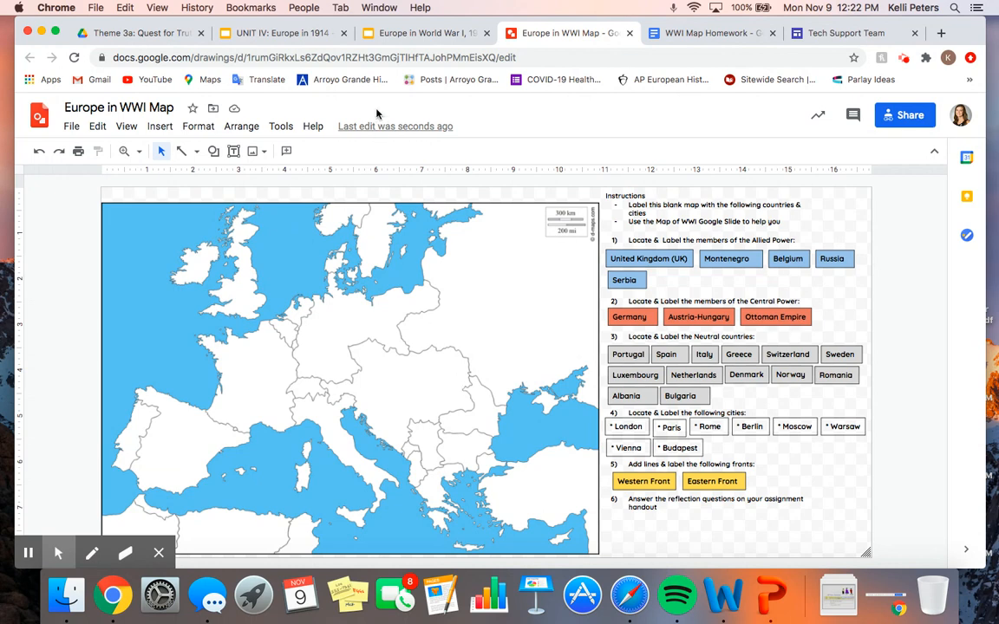
- View the completed "Europe in World War I, 1914" map slide and return to the blank map drawing
{"action": "left_click", "coordinate": [368, 35]}
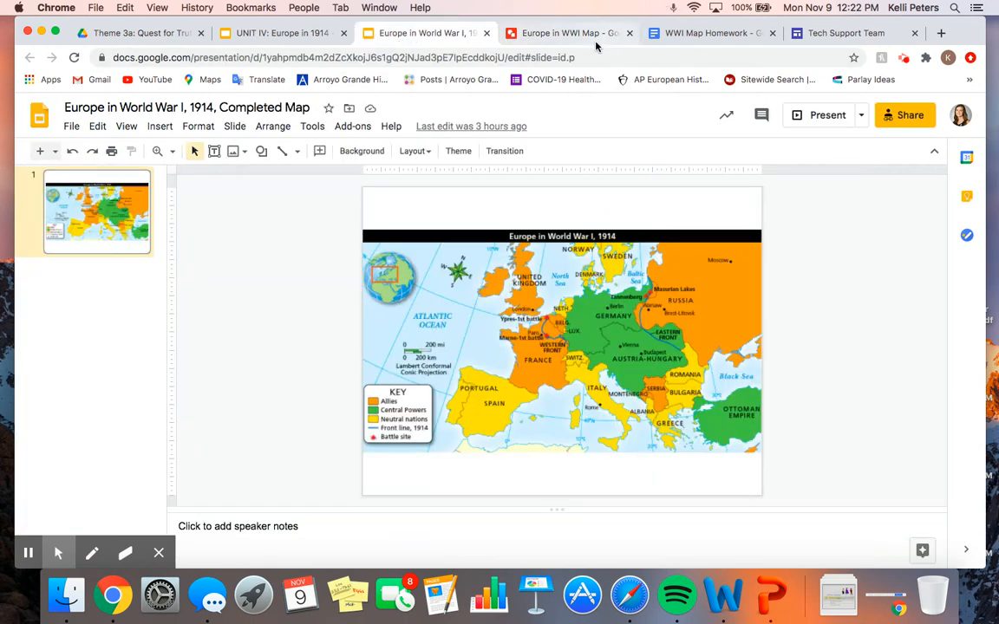
{"action": "left_click", "coordinate": [526, 33]}
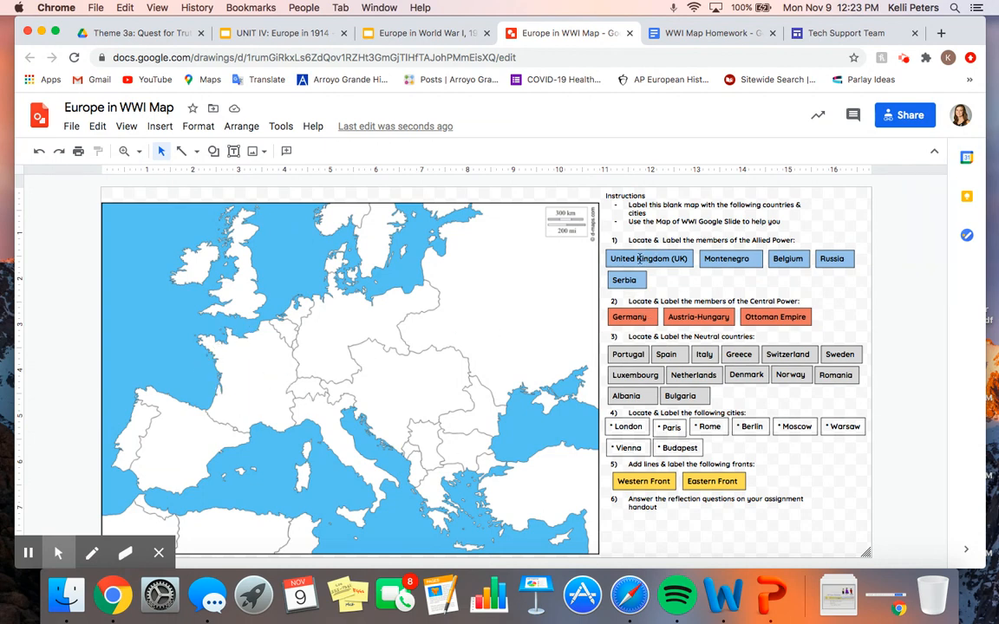
- Move the United Kingdom (UK) and Russia labels onto their countries, and return both to the Allied Power list
{"action": "left_click_drag", "start_coordinate": [668, 253], "coordinate": [254, 295]}
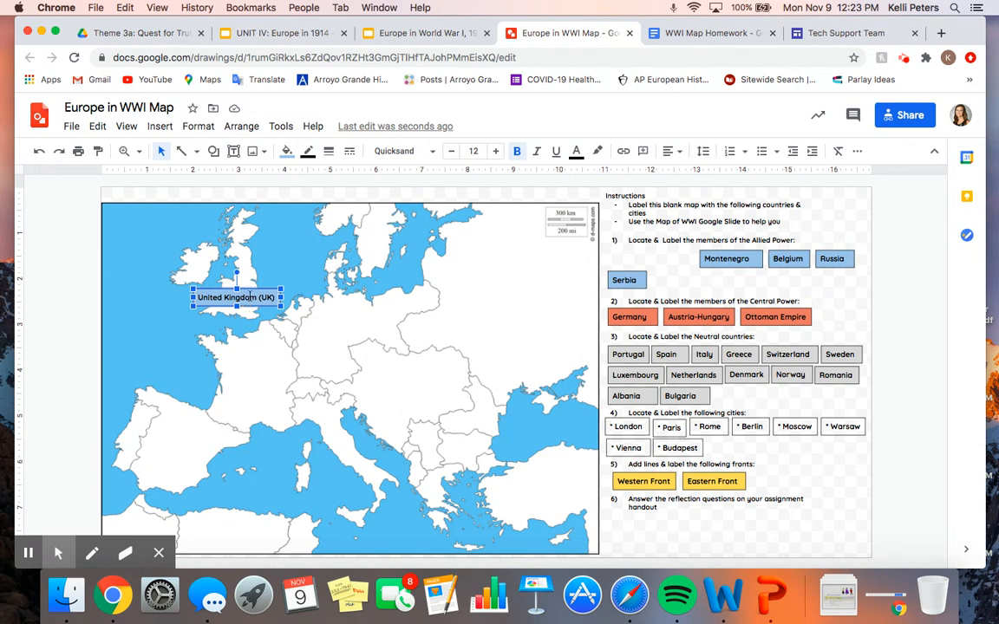
{"action": "left_click_drag", "start_coordinate": [846, 258], "coordinate": [510, 305]}
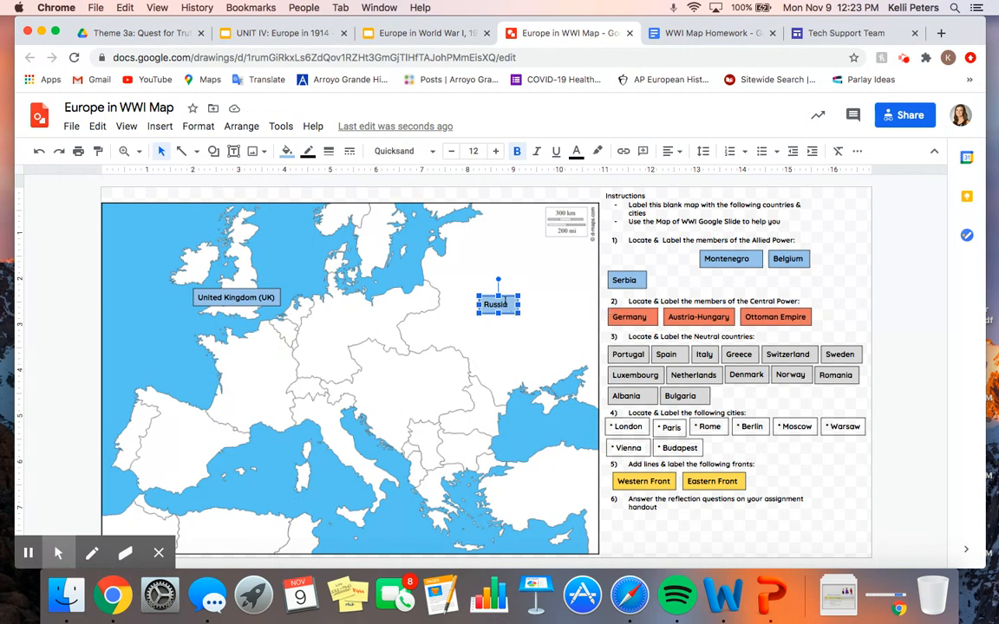
{"action": "left_click_drag", "start_coordinate": [505, 299], "coordinate": [842, 254]}
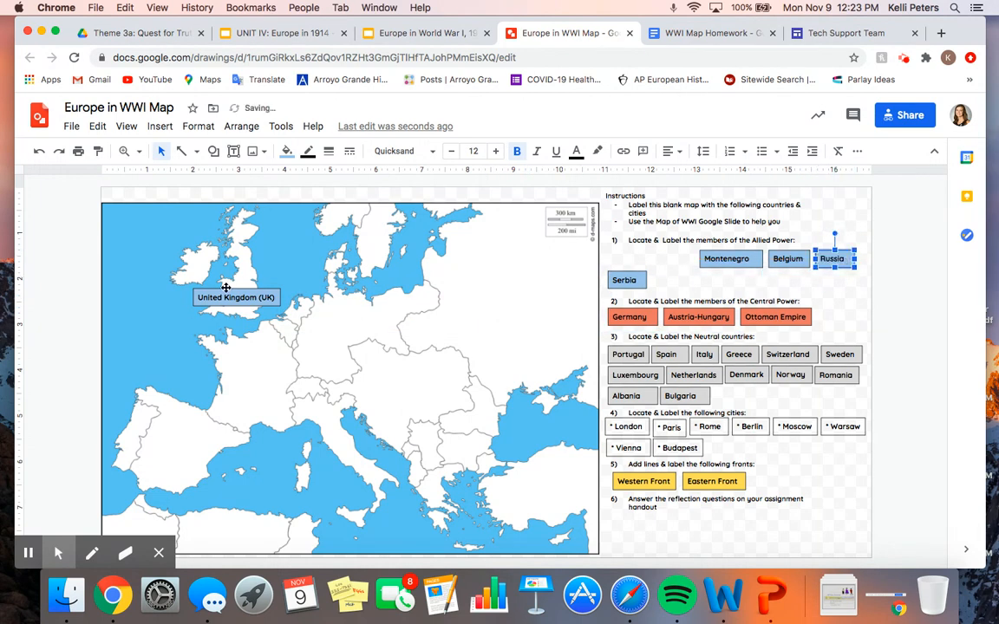
{"action": "left_click_drag", "start_coordinate": [222, 291], "coordinate": [637, 253]}
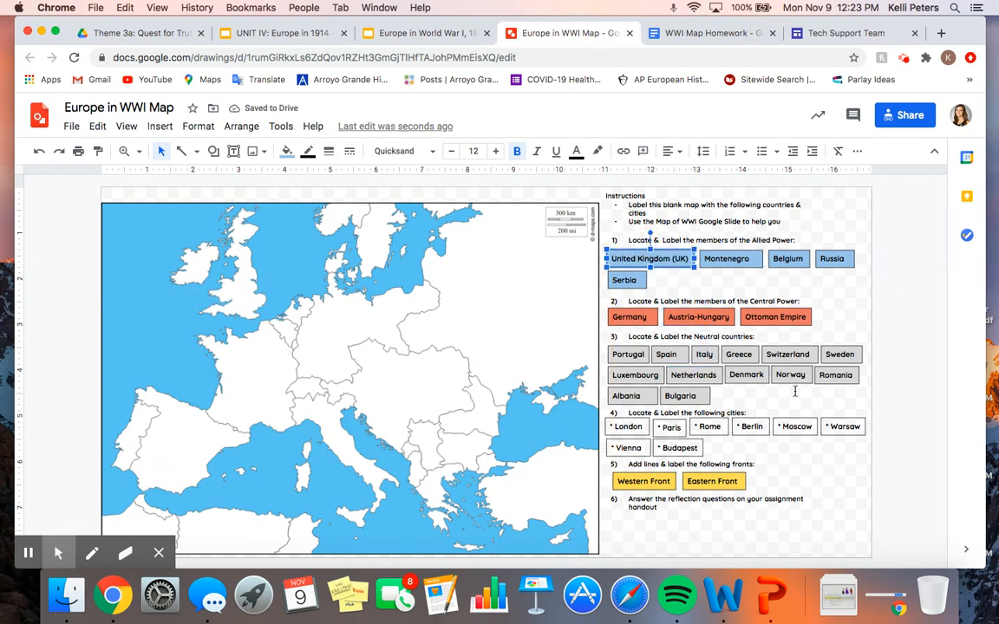
{"action": "left_click", "coordinate": [845, 493]}
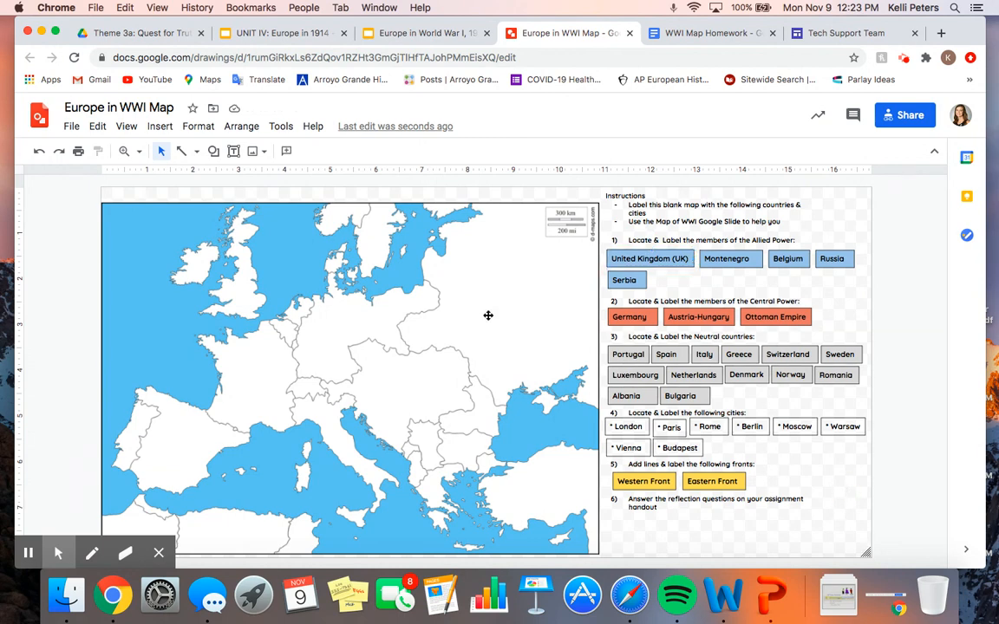
- Draw a rectangle below the reflection instruction and enter the text "United Kingdom" in it
{"action": "left_click", "coordinate": [213, 152]}
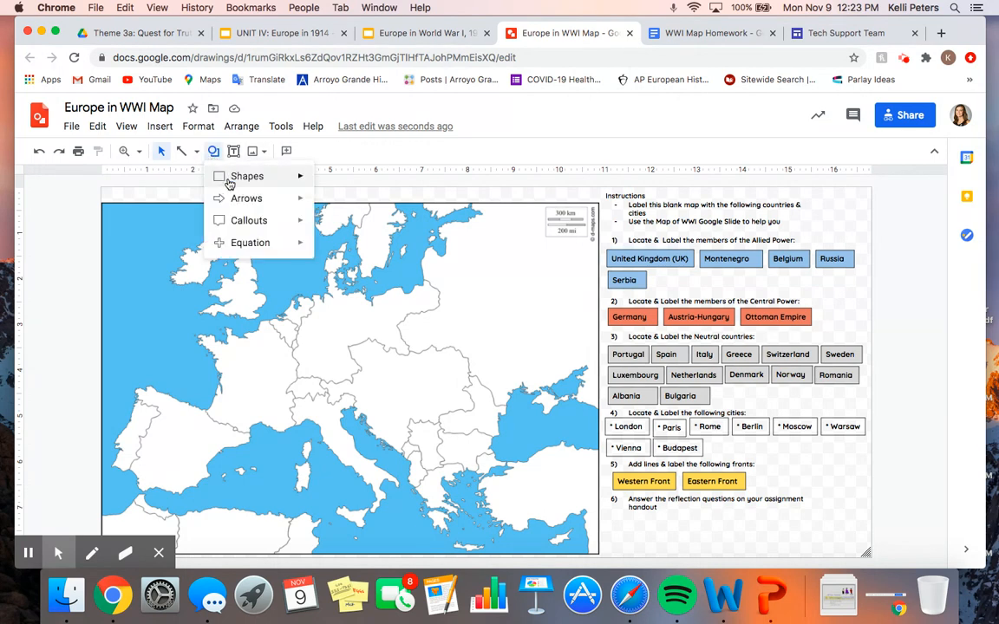
{"action": "mouse_move", "coordinate": [217, 174]}
{"action": "left_click", "coordinate": [325, 181]}
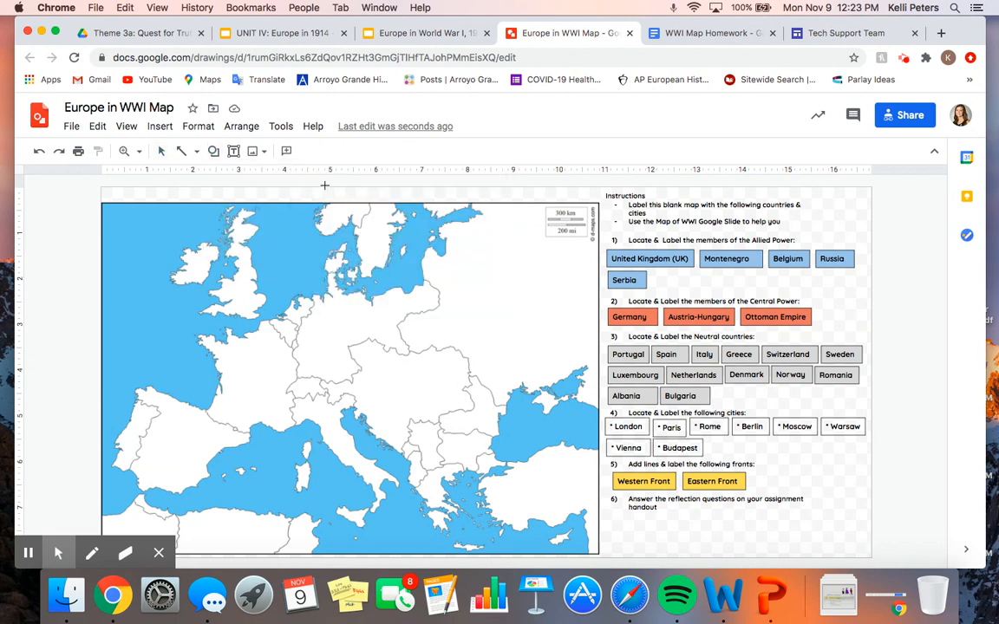
{"action": "left_click_drag", "start_coordinate": [681, 516], "coordinate": [794, 542]}
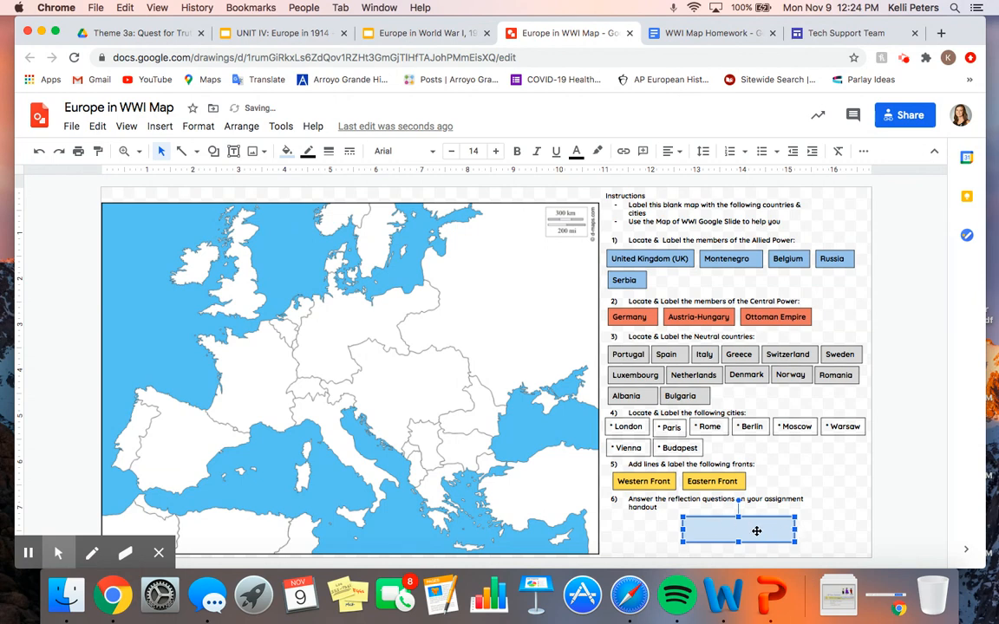
{"action": "type", "text": "United Kingdom"}
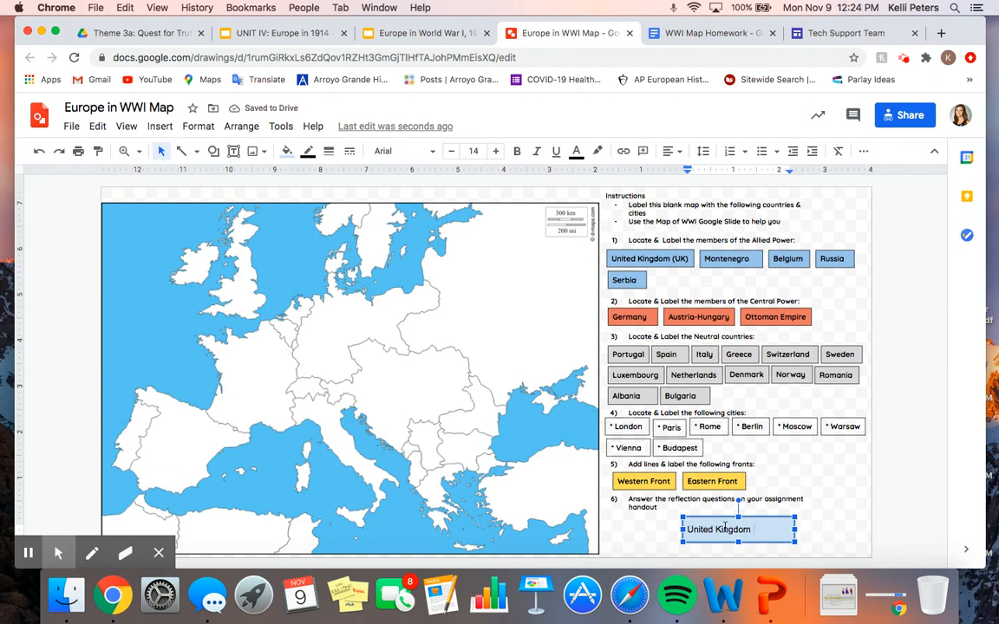
- Make the rectangle's "United Kingdom" text bold and fill the shape with solid red
{"action": "left_click_drag", "start_coordinate": [751, 530], "coordinate": [687, 529]}
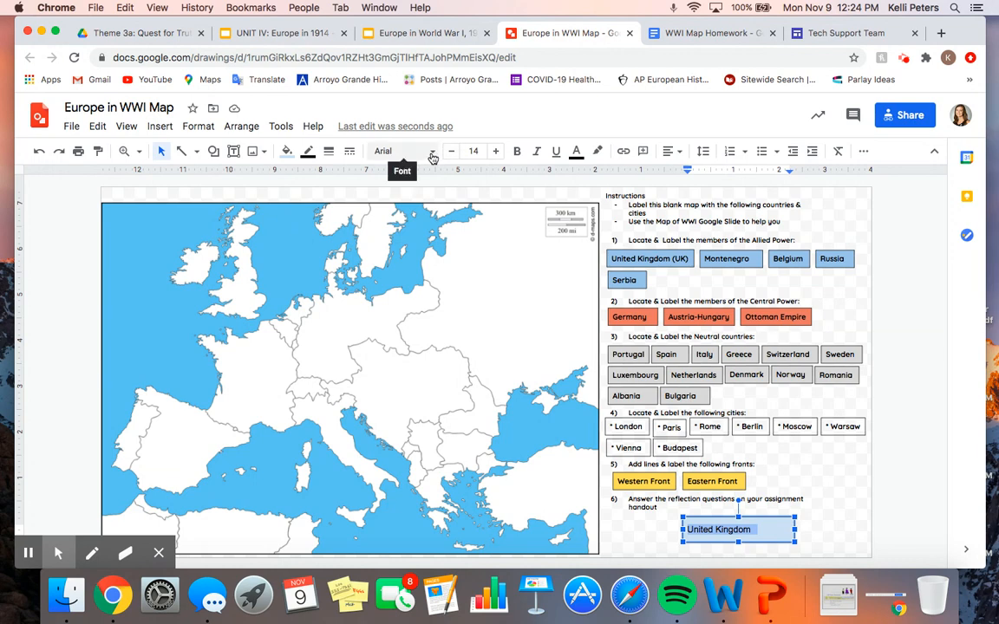
{"action": "left_click", "coordinate": [517, 153]}
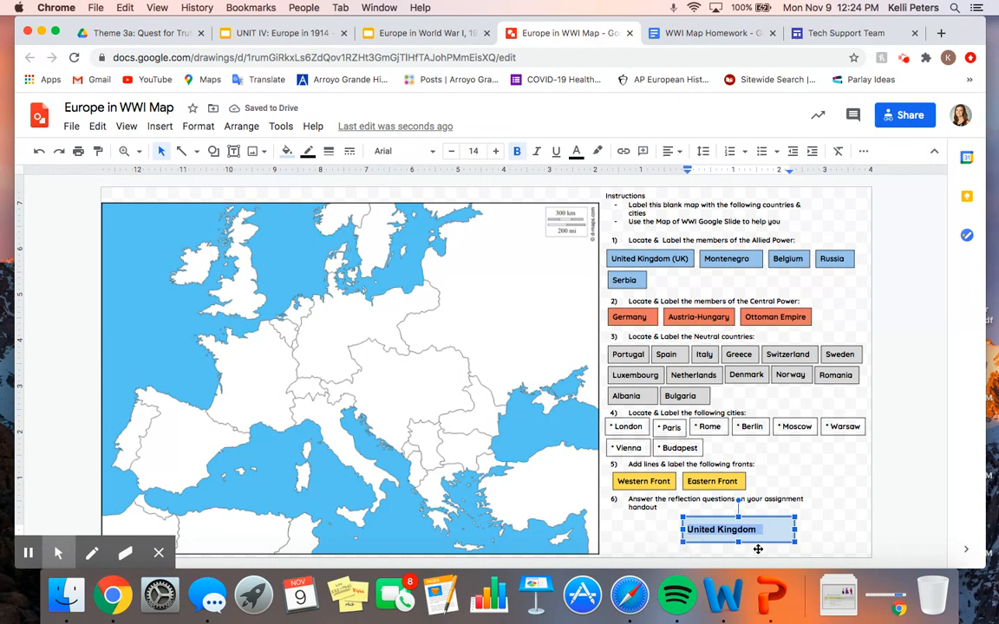
{"action": "left_click", "coordinate": [779, 525]}
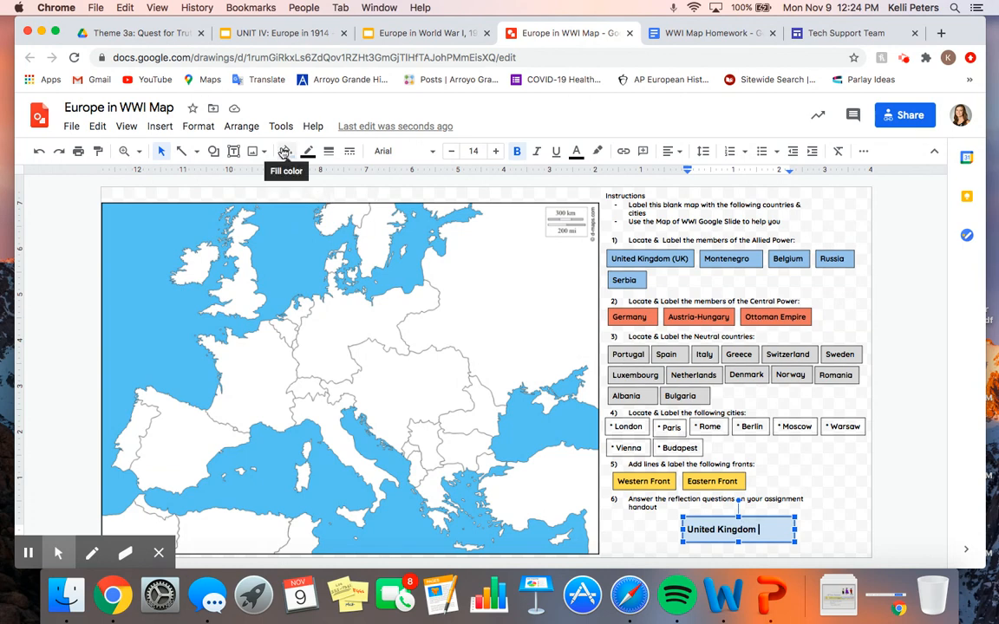
{"action": "left_click", "coordinate": [284, 153]}
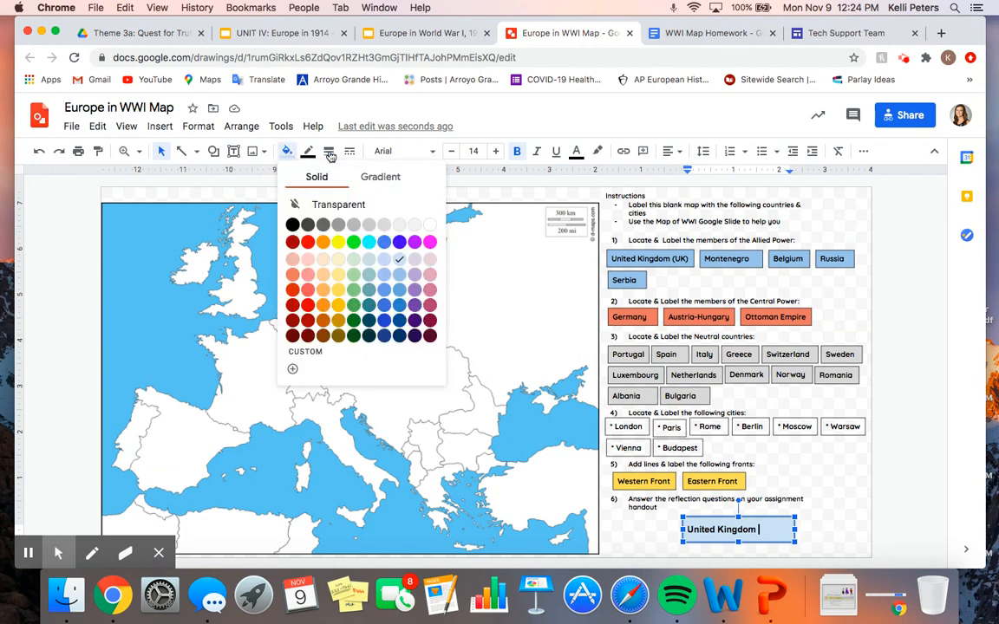
{"action": "left_click", "coordinate": [308, 306]}
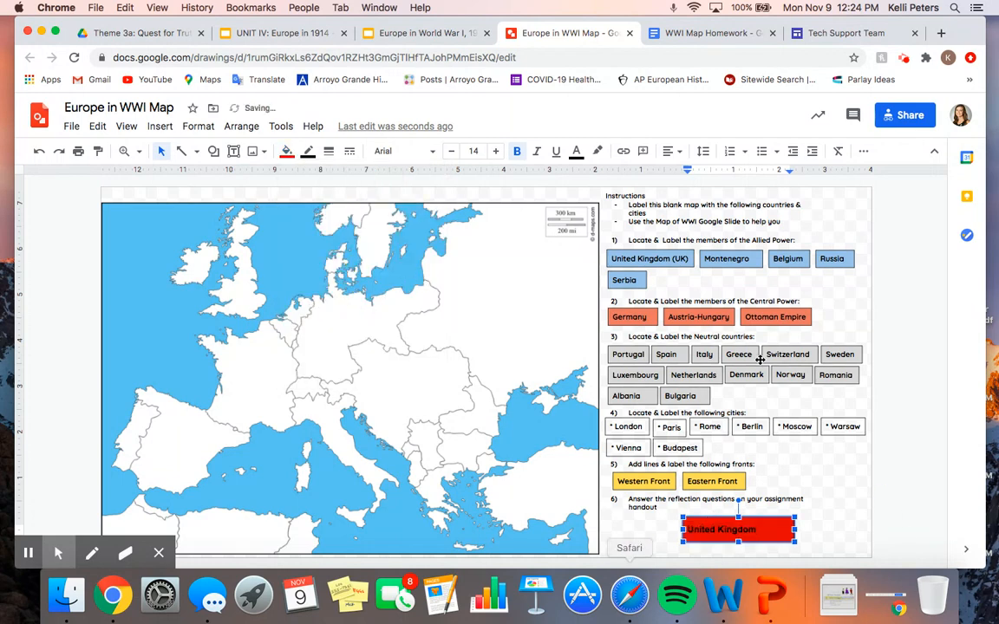
{"action": "left_click", "coordinate": [837, 529]}
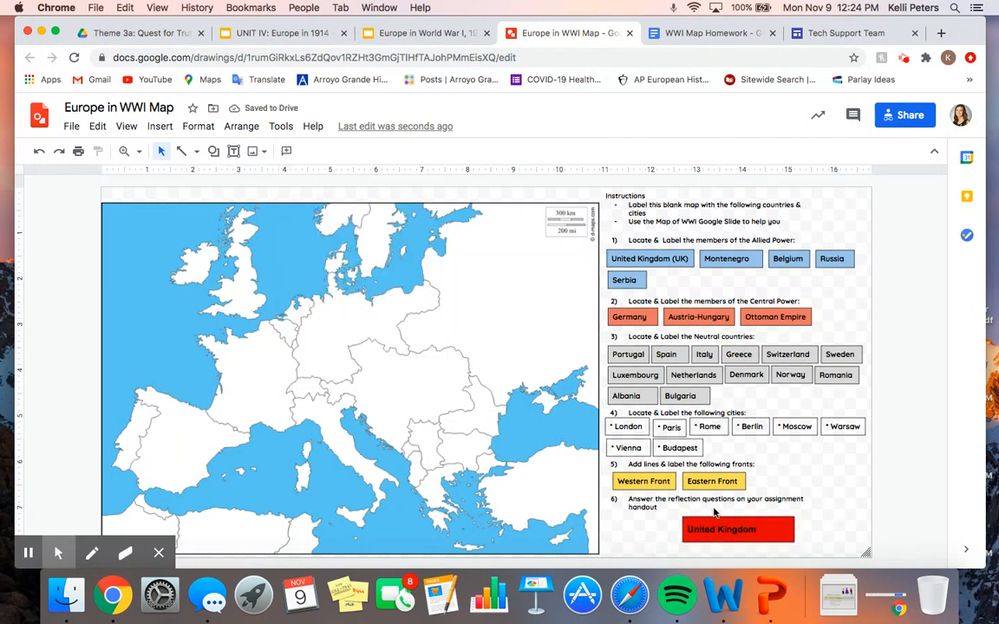
- Reposition the red United Kingdom label, place a pasted copy beside it, and change the copy's text to "France"
{"action": "left_click", "coordinate": [693, 528]}
{"action": "left_click_drag", "start_coordinate": [715, 518], "coordinate": [678, 523]}
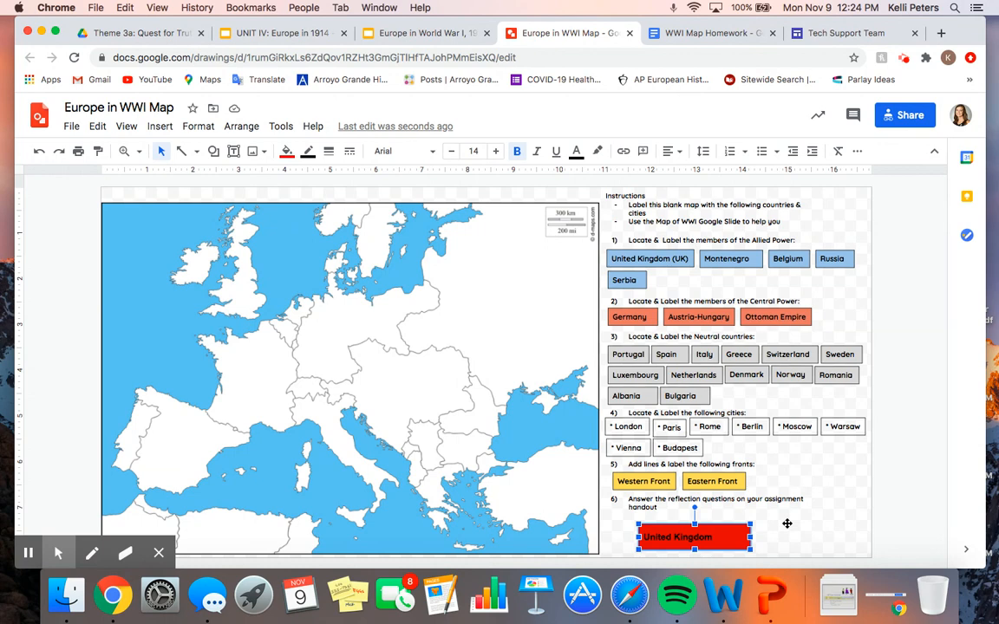
{"action": "key", "text": "super+v"}
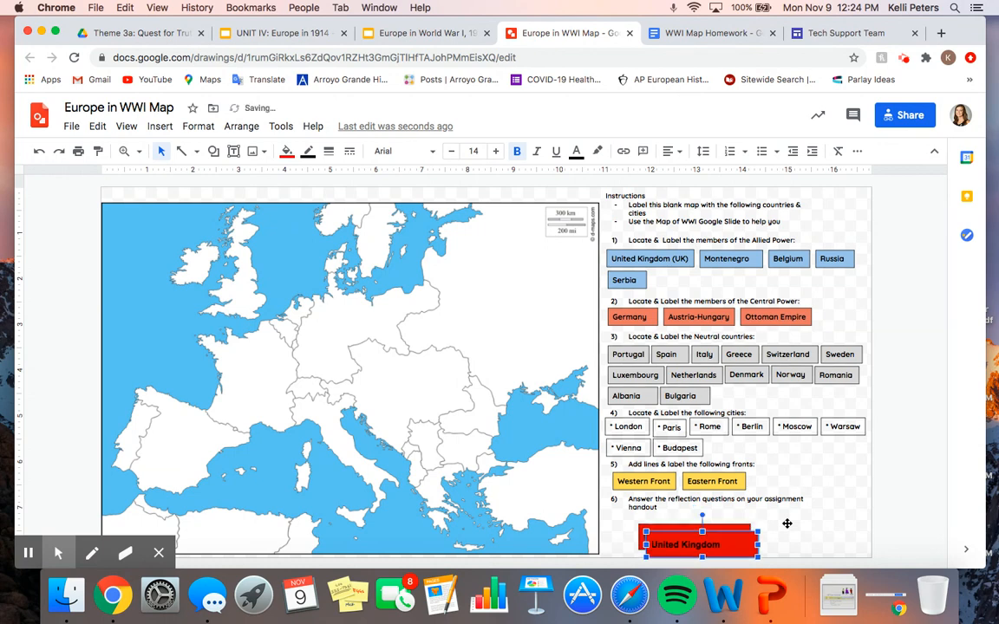
{"action": "left_click_drag", "start_coordinate": [722, 538], "coordinate": [827, 524]}
{"action": "left_click", "coordinate": [795, 530]}
{"action": "key", "text": "super+a"}
{"action": "type", "text": "Fr"}
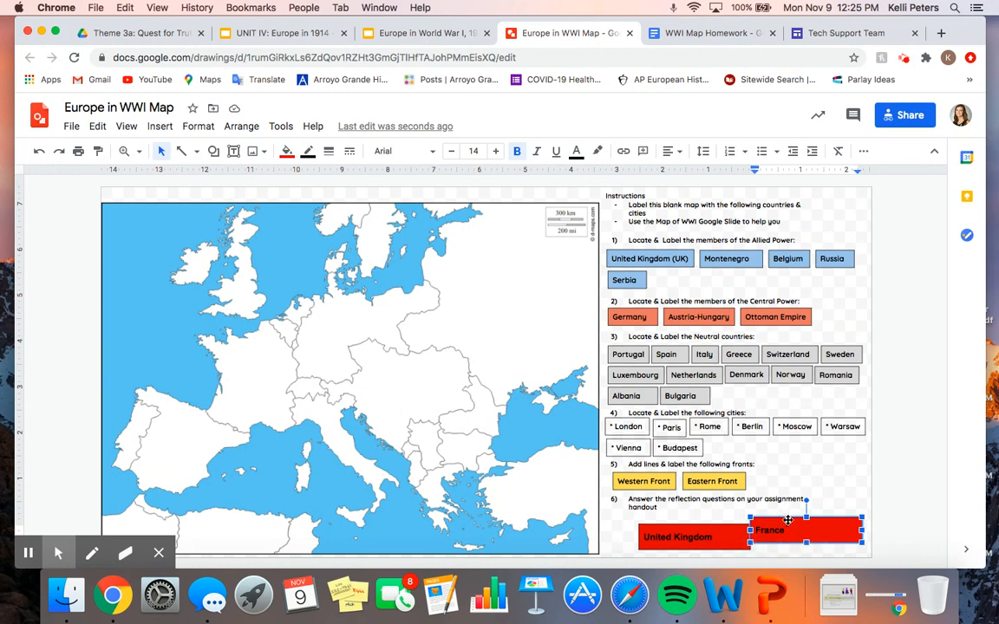
- Delete the red France and United Kingdom labels
{"action": "key", "text": "Escape"}
{"action": "key", "text": "Delete"}
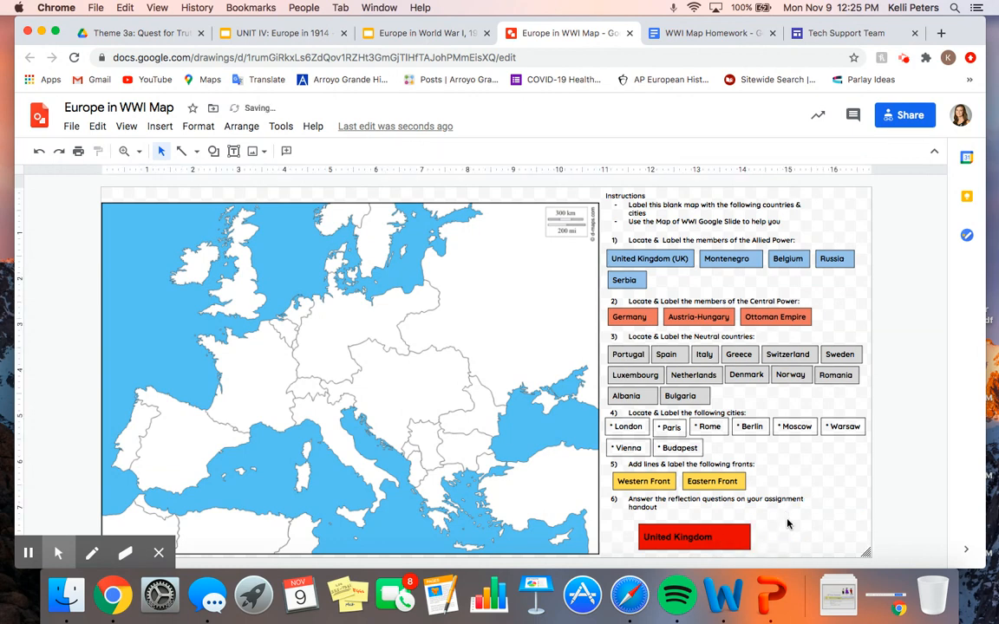
{"action": "left_click", "coordinate": [727, 537]}
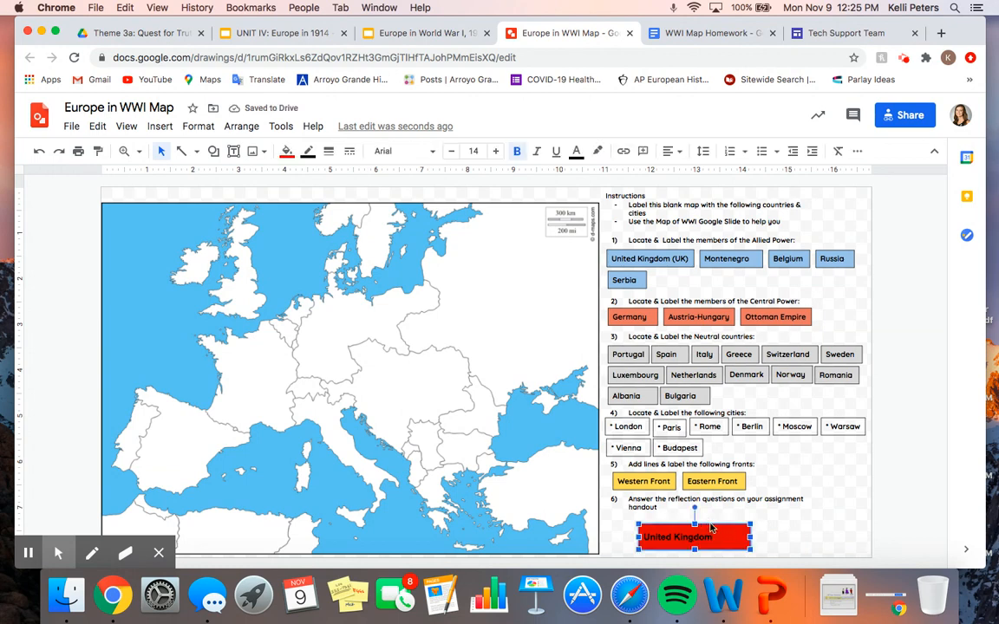
{"action": "key", "text": "Delete"}
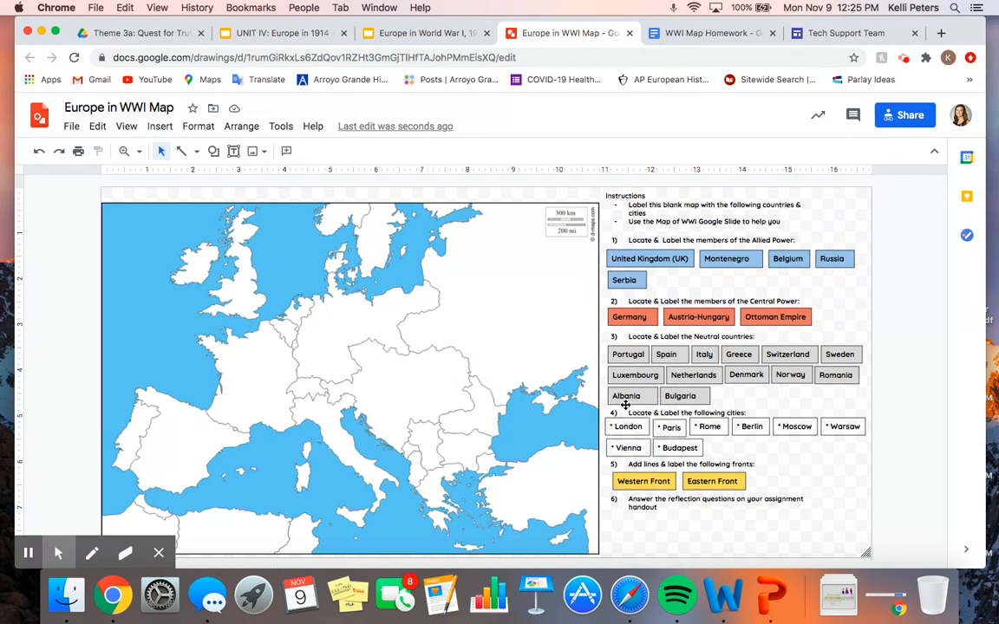
- Draw a rectangle over France on the map, enter "France" in it, and delete the shape
{"action": "left_click", "coordinate": [213, 151]}
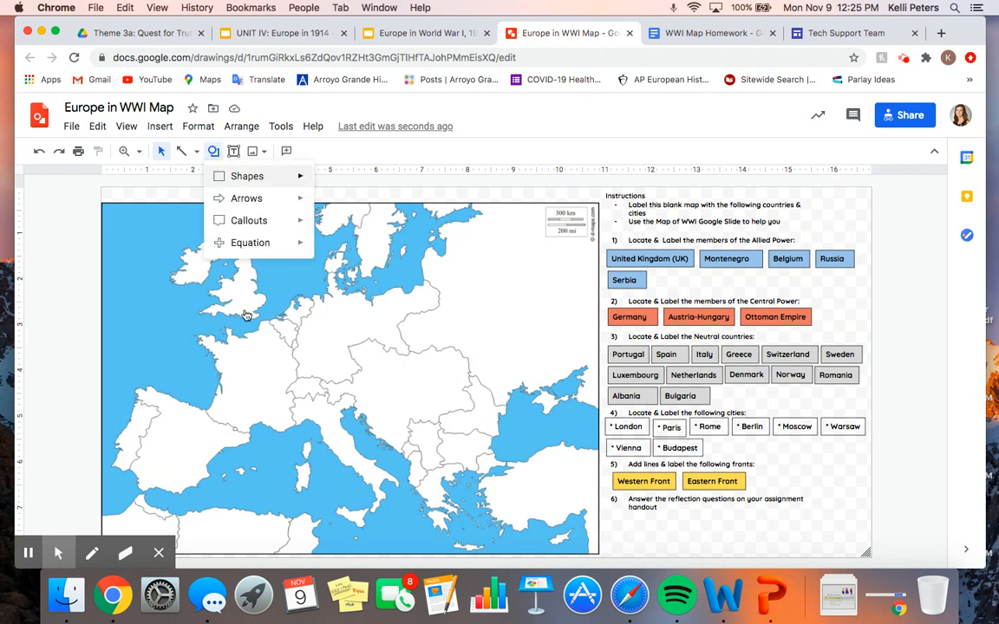
{"action": "mouse_move", "coordinate": [251, 176]}
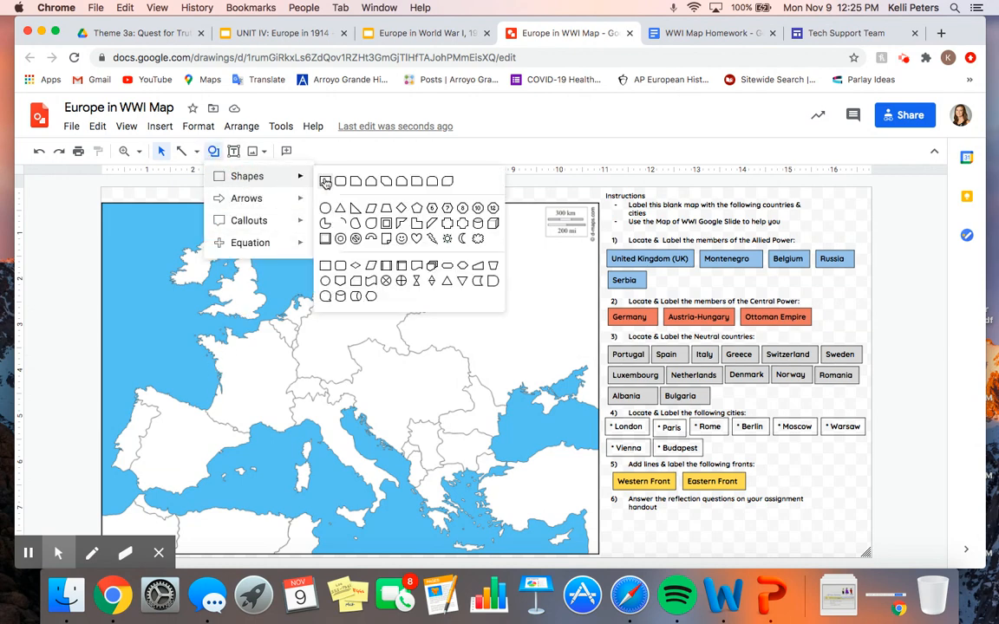
{"action": "left_click", "coordinate": [324, 181]}
{"action": "mouse_move", "coordinate": [214, 363]}
{"action": "left_mouse_down"}
{"action": "mouse_move", "coordinate": [250, 383]}
{"action": "mouse_move", "coordinate": [289, 384]}
{"action": "left_mouse_up"}
{"action": "type", "text": "France"}
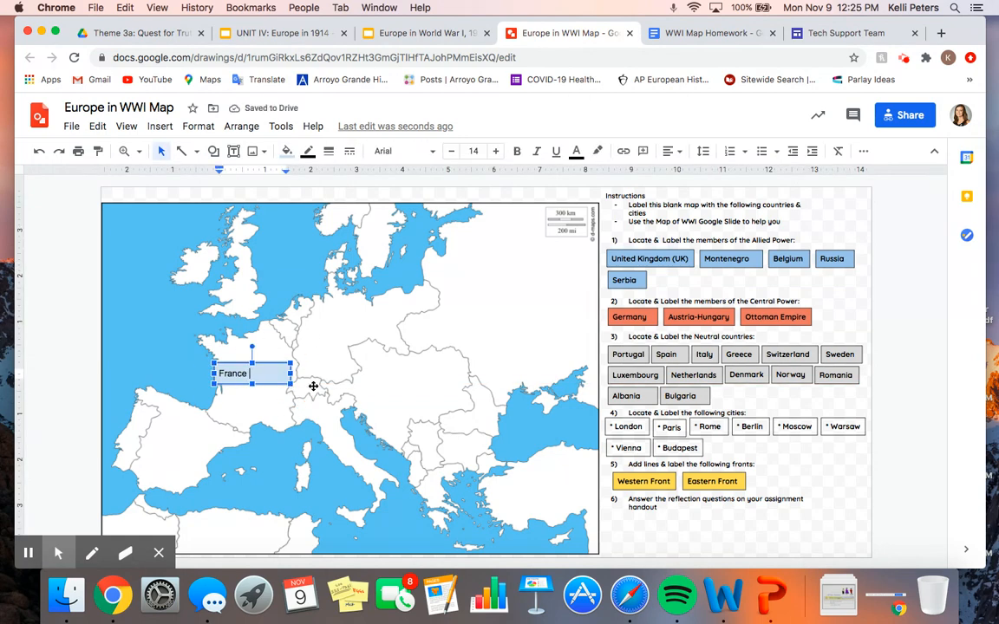
{"action": "key", "text": "Escape"}
{"action": "key", "text": "BackSpace"}
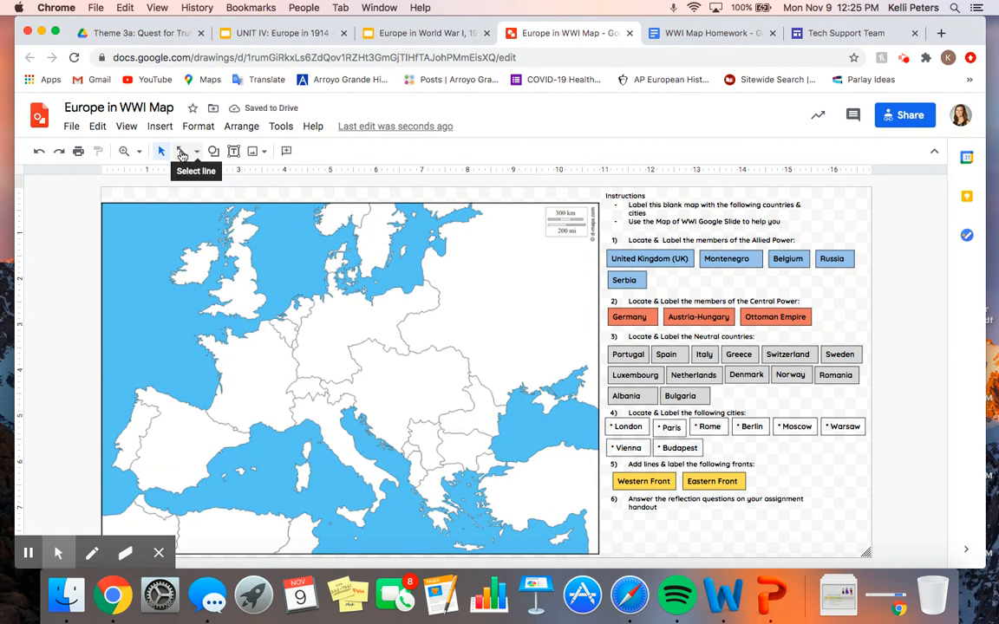
- Draw a straight horizontal line across France on the map
{"action": "left_click", "coordinate": [182, 153]}
{"action": "left_click", "coordinate": [205, 172]}
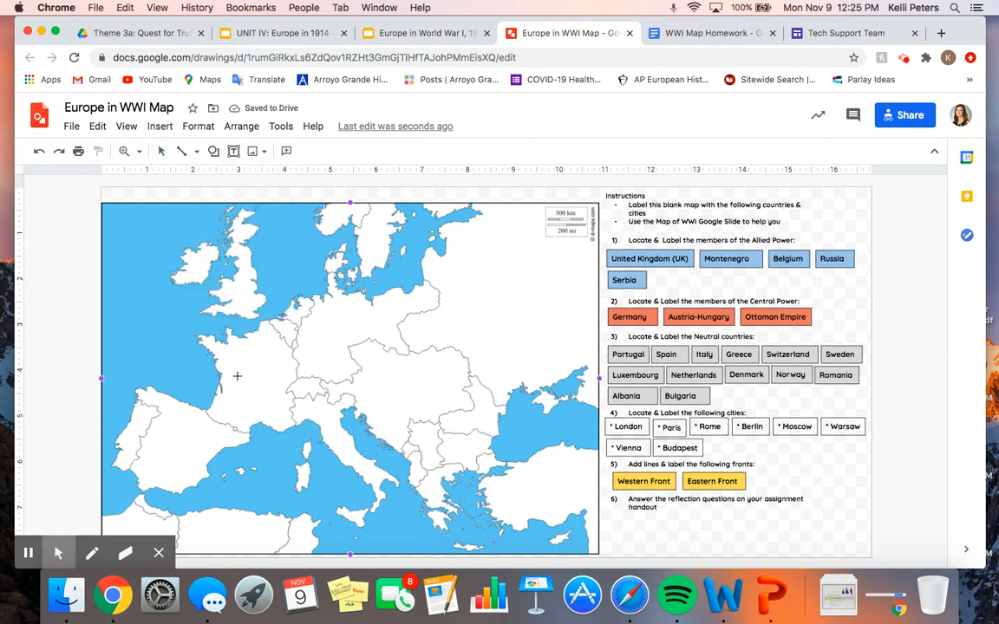
{"action": "left_click_drag", "start_coordinate": [226, 377], "coordinate": [283, 377]}
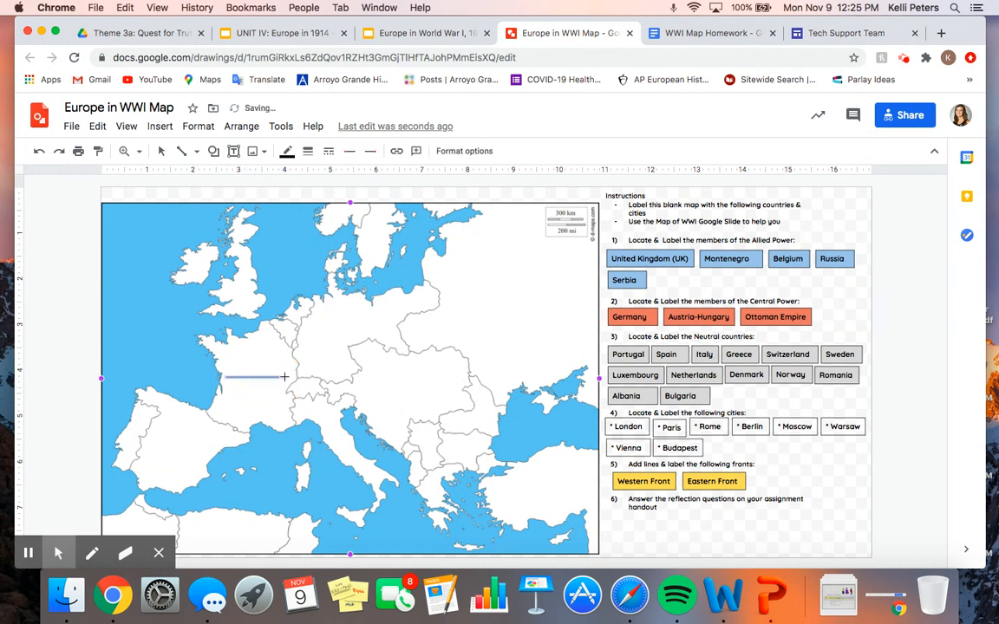
- Add a text box reading "France" just above the line drawn across the country
{"action": "left_click", "coordinate": [232, 151]}
{"action": "left_click_drag", "start_coordinate": [221, 361], "coordinate": [295, 379]}
{"action": "type", "text": "France"}
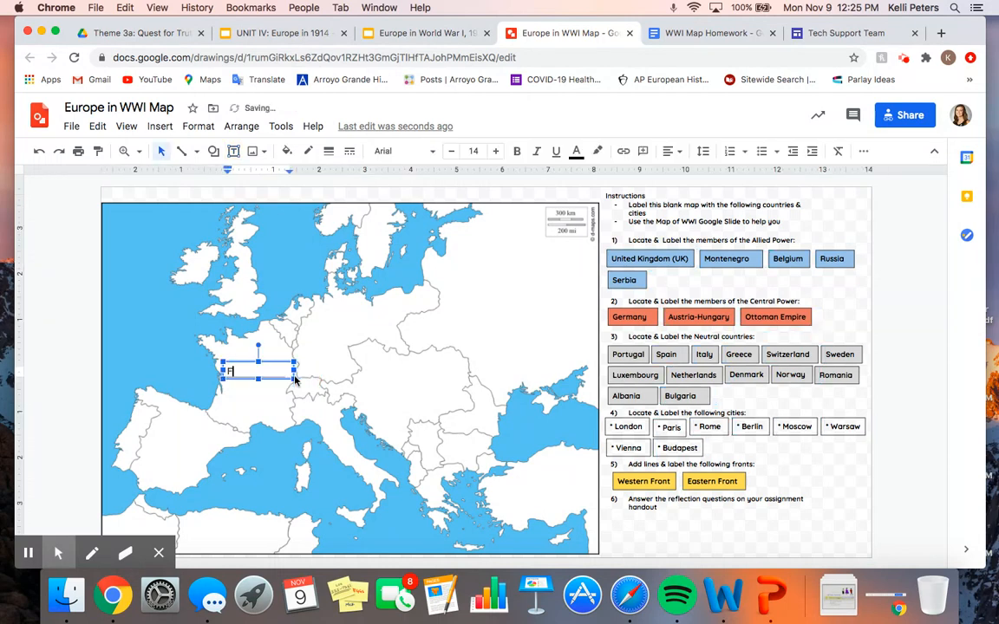
{"action": "left_click", "coordinate": [276, 421]}
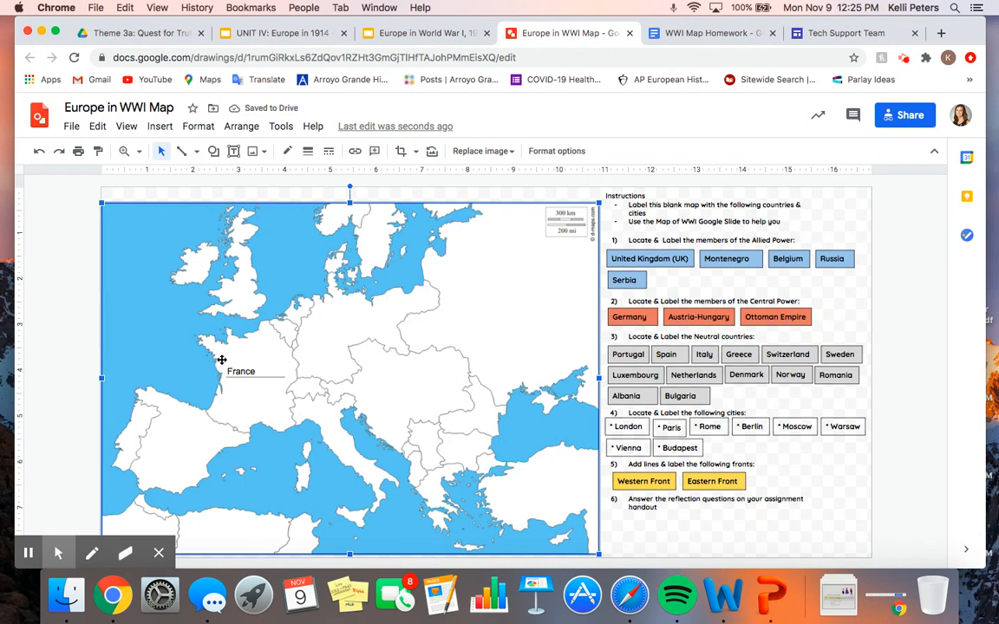
- Delete the "France" text box and the horizontal line beneath it
{"action": "left_click", "coordinate": [235, 368]}
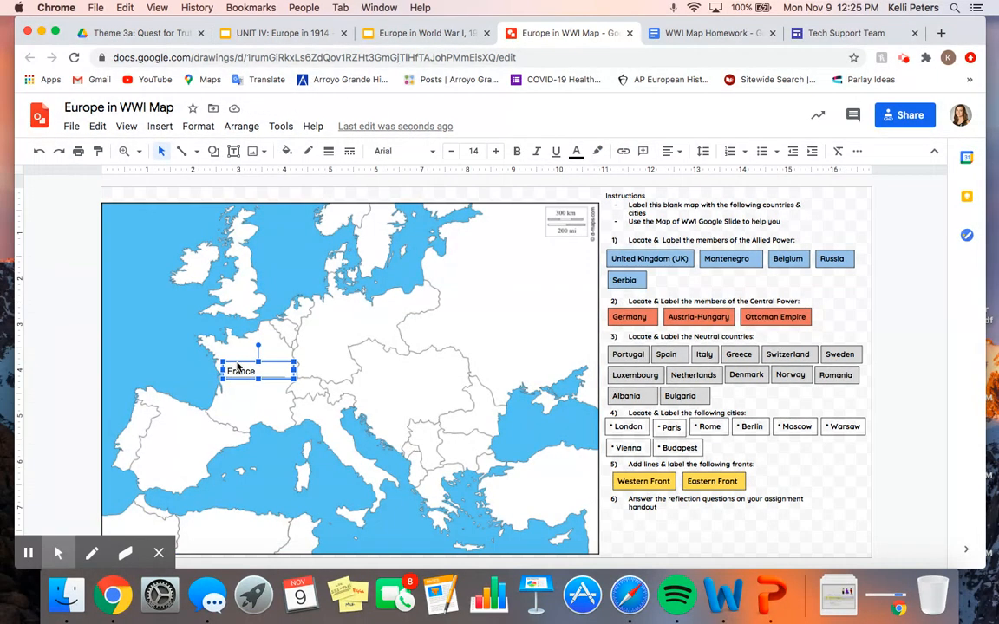
{"action": "key", "text": "BackSpace"}
{"action": "left_click", "coordinate": [247, 378]}
{"action": "key", "text": "BackSpace"}
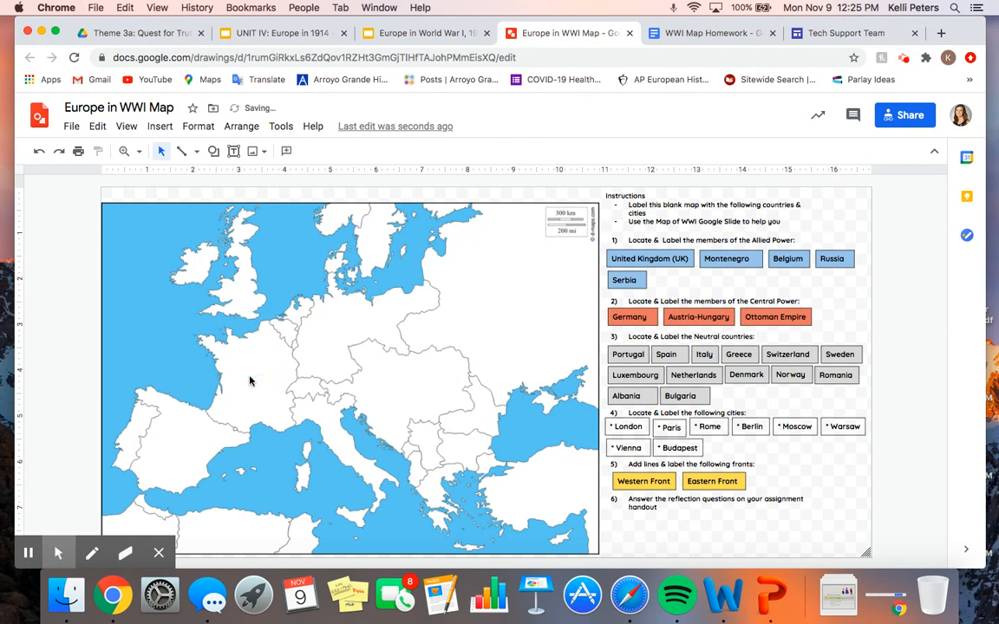
- Draw an arrow from the sea southwest of Greece up to its western coast
{"action": "left_click", "coordinate": [181, 150]}
{"action": "left_click", "coordinate": [208, 198]}
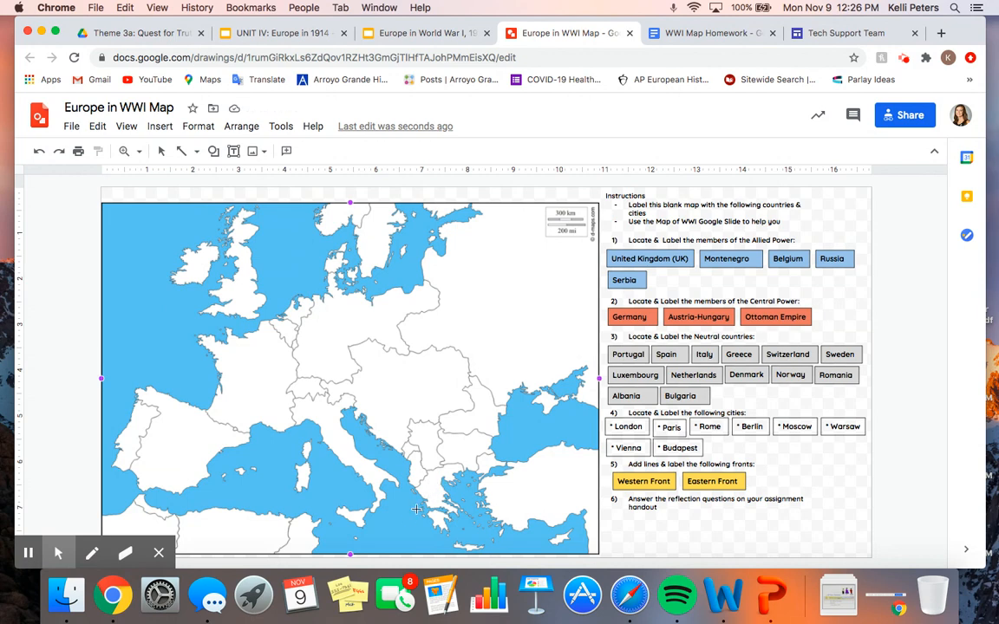
{"action": "left_click_drag", "start_coordinate": [400, 526], "coordinate": [428, 493]}
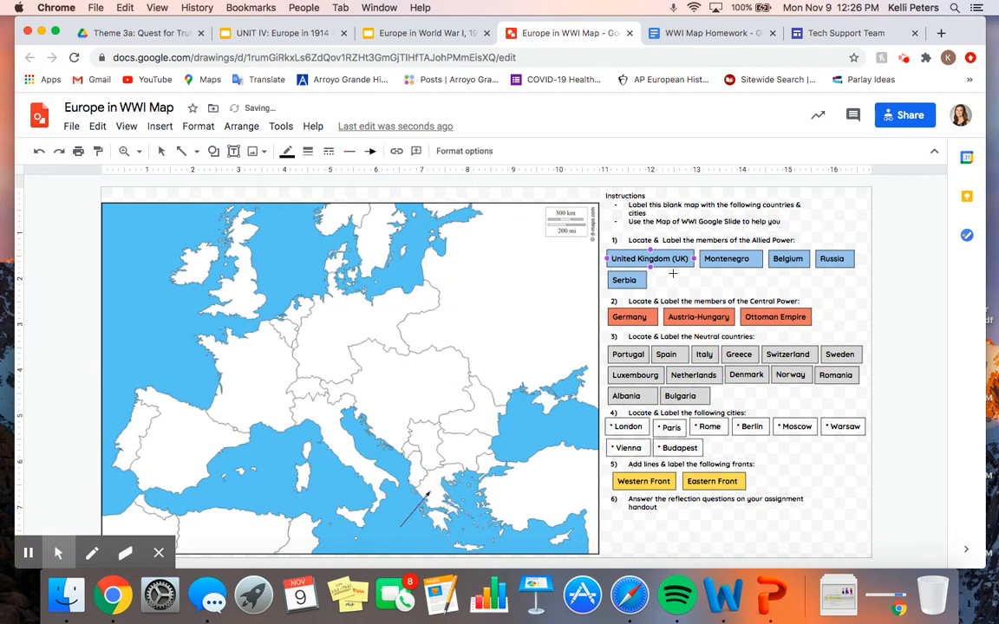
- Place the Greece label from the neutral countries at the tail of the arrow in the sea
{"action": "left_click", "coordinate": [791, 375]}
{"action": "left_click", "coordinate": [738, 354]}
{"action": "left_click", "coordinate": [738, 360]}
{"action": "key", "text": "BackSpace"}
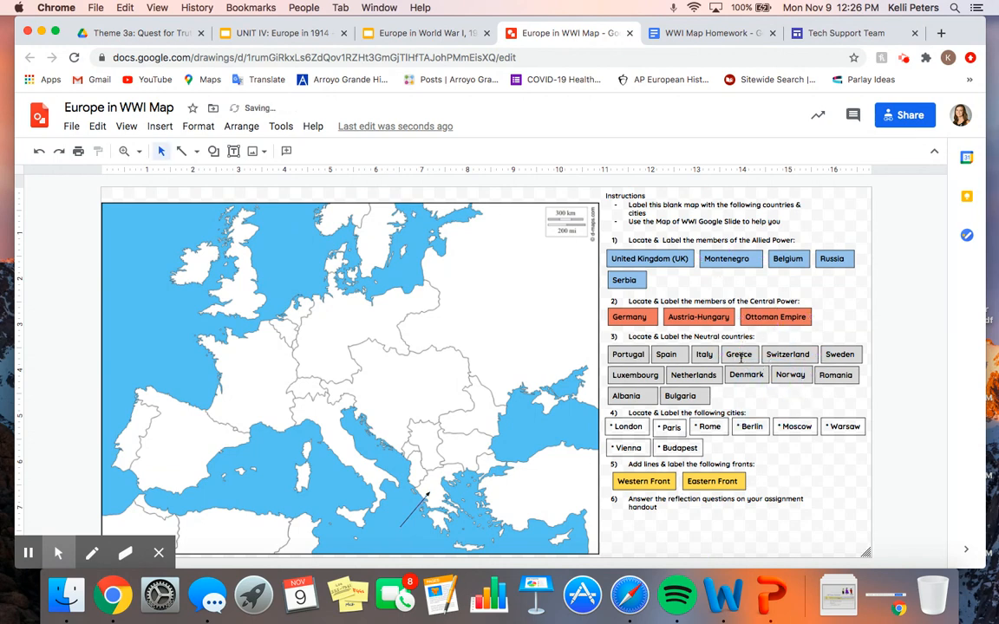
{"action": "left_click", "coordinate": [739, 356]}
{"action": "left_click_drag", "start_coordinate": [733, 351], "coordinate": [392, 533]}
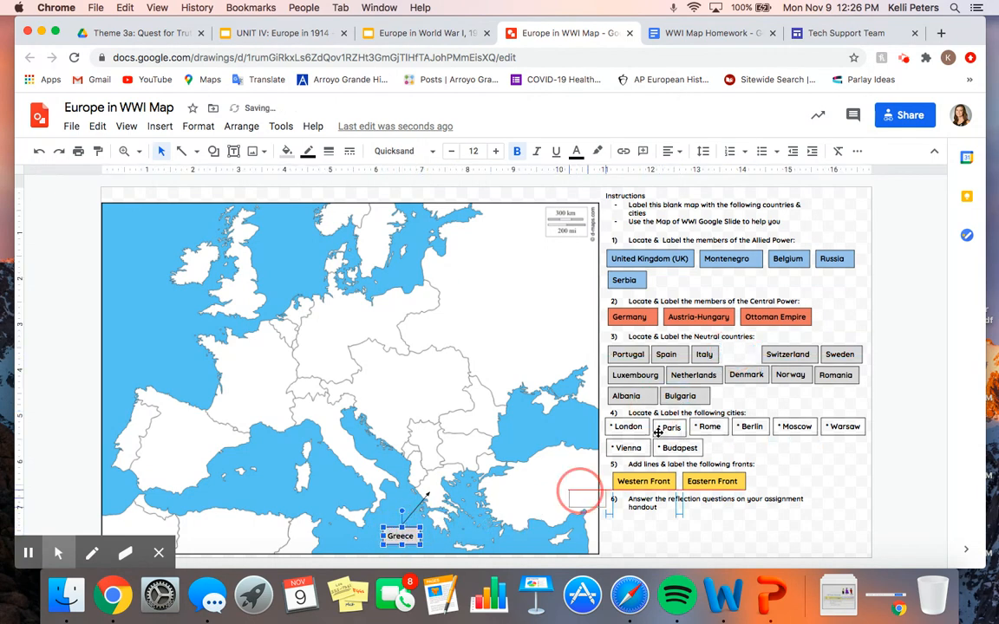
- Return the Greece label to its place among the neutral countries and delete the arrow from the map
{"action": "left_click_drag", "start_coordinate": [726, 352], "coordinate": [732, 349]}
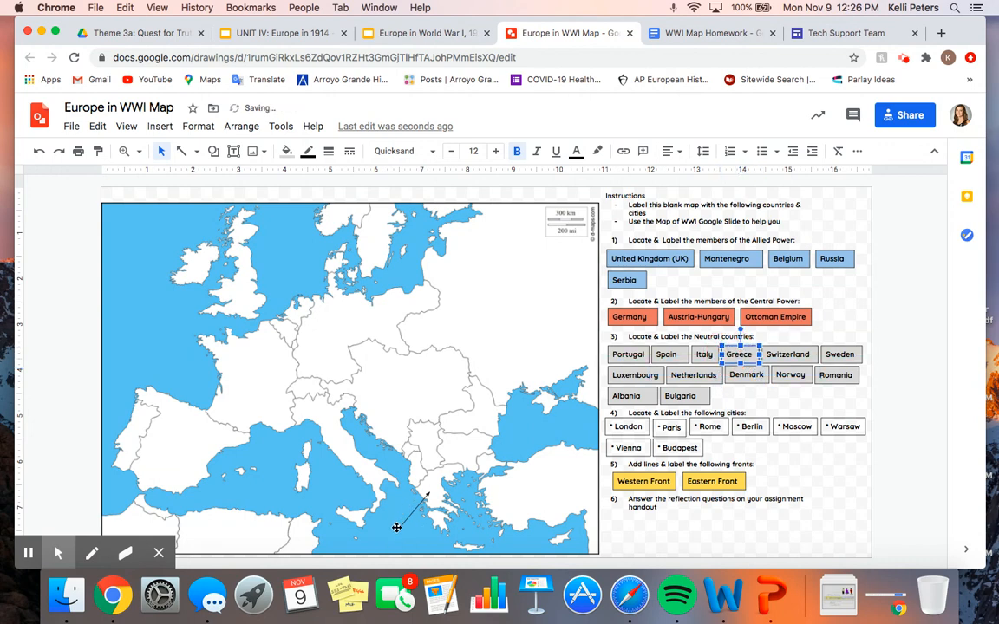
{"action": "left_click", "coordinate": [422, 502]}
{"action": "key", "text": "Delete"}
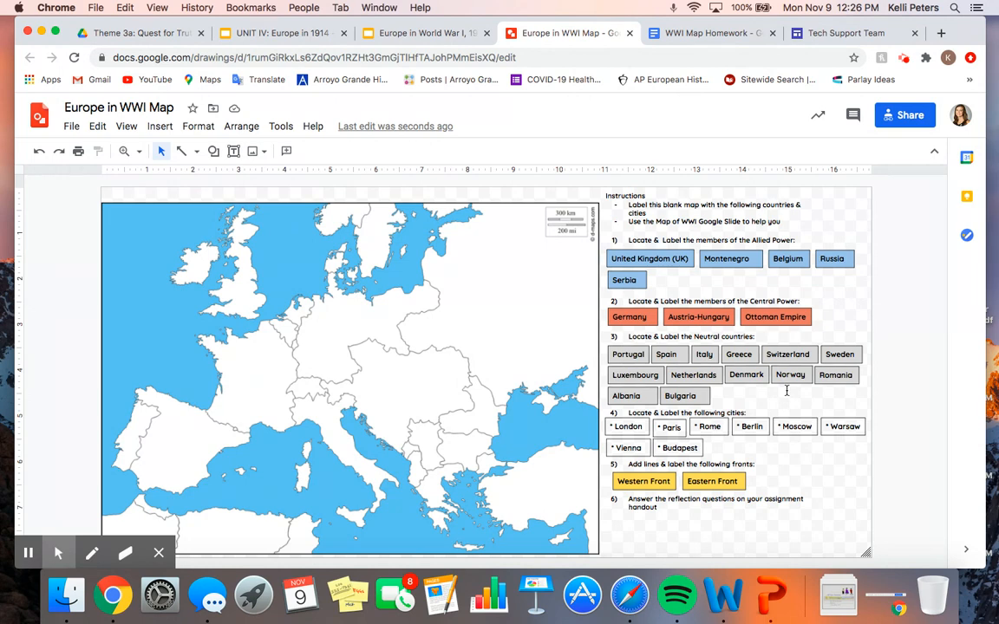
- Open the WWI Map Homework document and check the "Europe in WWI (1914) Completed" link under Step 1
{"action": "left_click", "coordinate": [700, 37]}
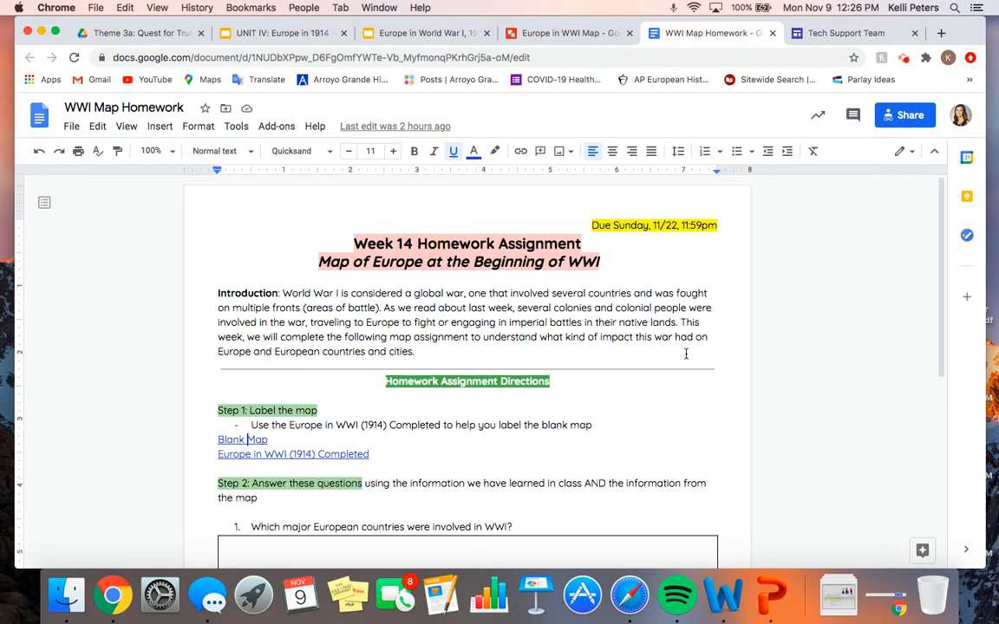
{"action": "scroll", "coordinate": [685, 353], "scroll_direction": "down", "scroll_amount": 4}
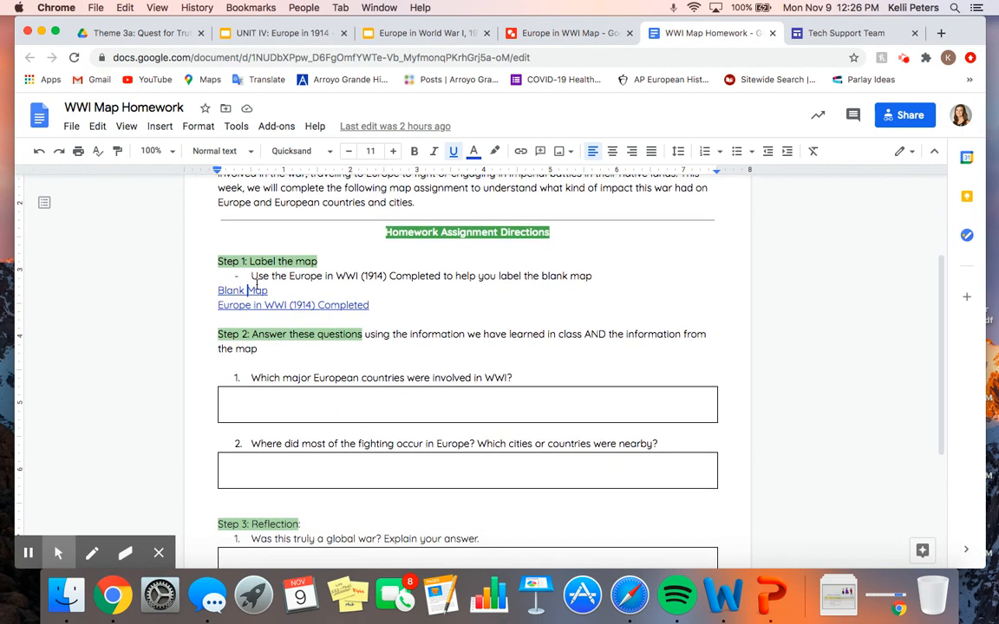
{"action": "left_click", "coordinate": [509, 318]}
{"action": "left_click", "coordinate": [278, 304]}
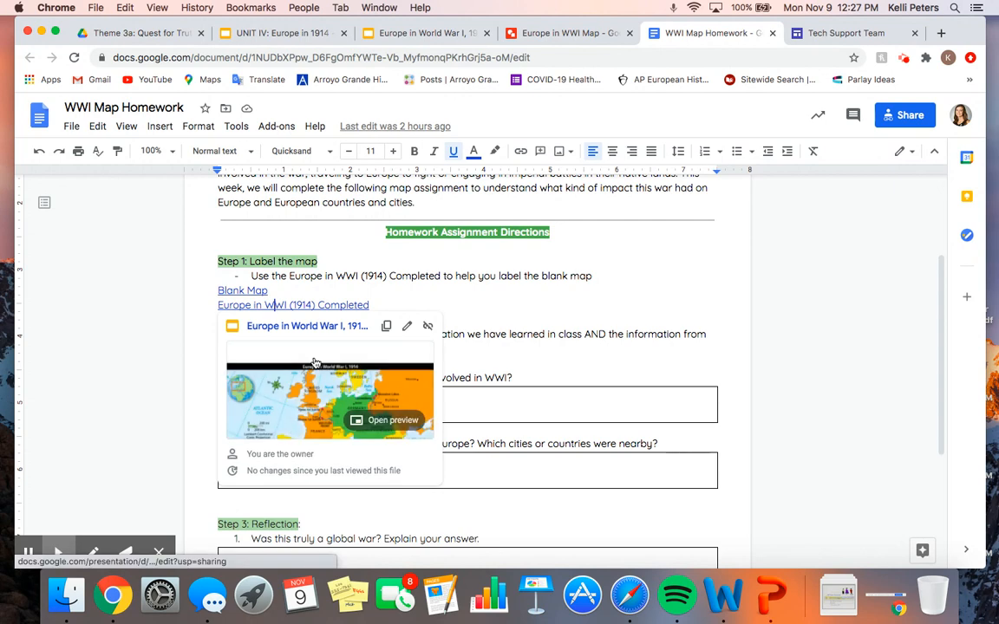
{"action": "left_click", "coordinate": [390, 297]}
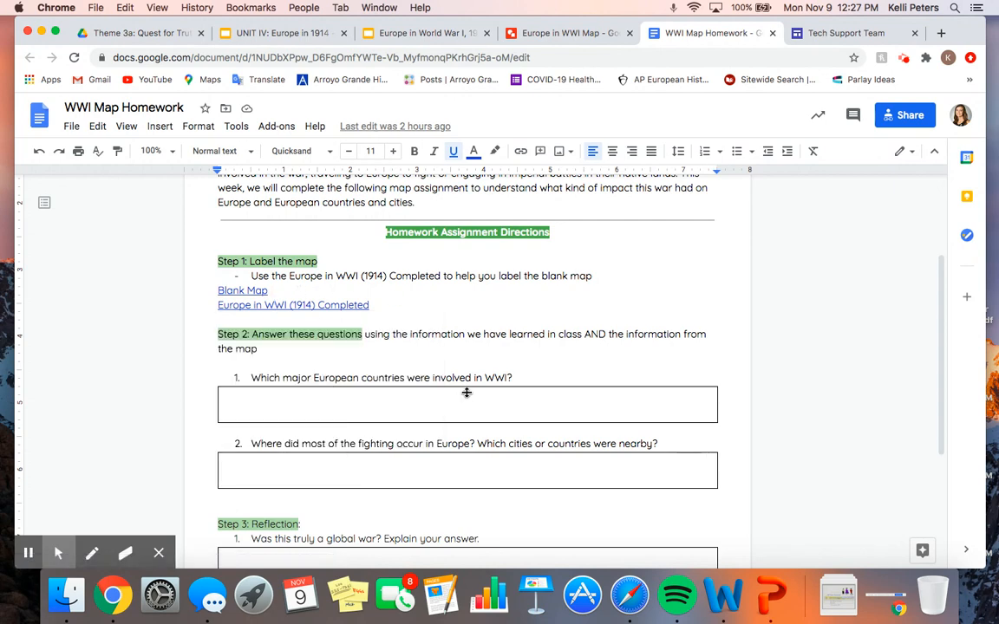
- Review the Step 2 questions and Step 3 reflection in the homework document, and switch back to the Europe in WWI Map drawing
{"action": "scroll", "coordinate": [465, 392], "scroll_direction": "down", "scroll_amount": 2}
{"action": "scroll", "coordinate": [467, 397], "scroll_direction": "down", "scroll_amount": 2}
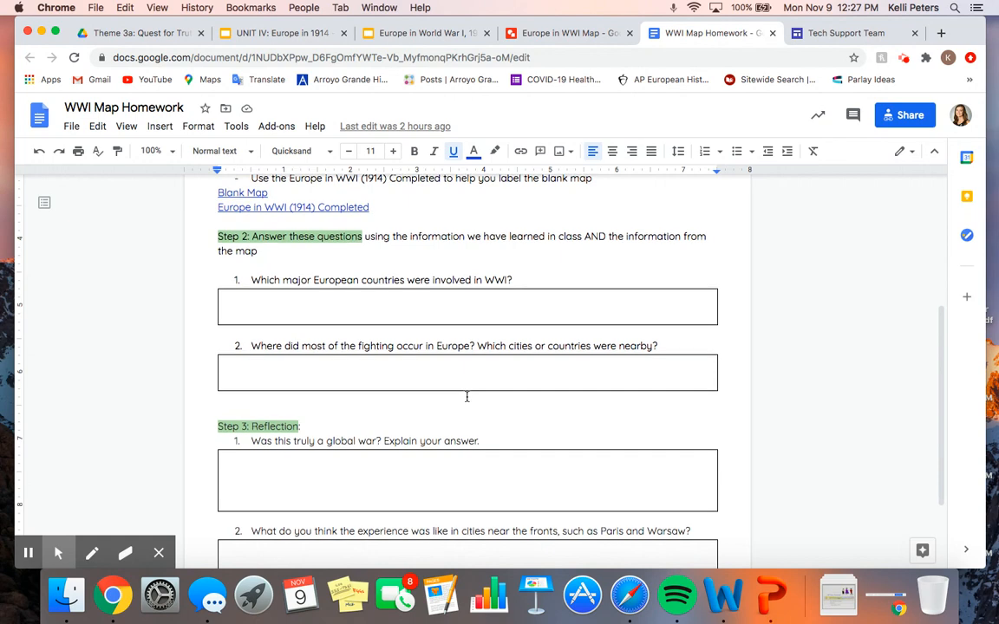
{"action": "scroll", "coordinate": [467, 397], "scroll_direction": "down", "scroll_amount": 2}
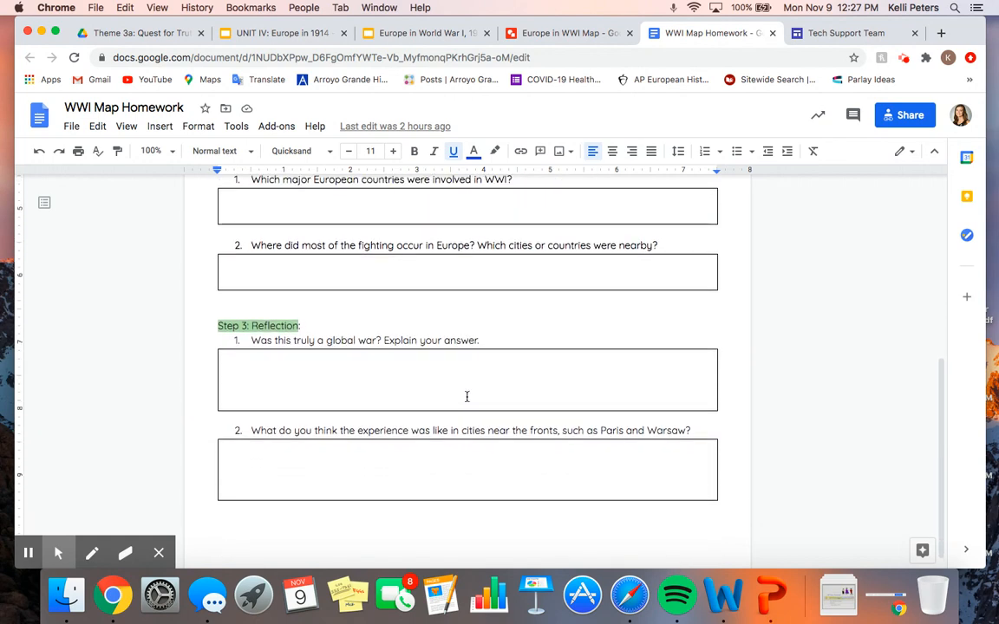
{"action": "scroll", "coordinate": [467, 397], "scroll_direction": "up", "scroll_amount": 6}
{"action": "scroll", "coordinate": [467, 396], "scroll_direction": "up", "scroll_amount": 4}
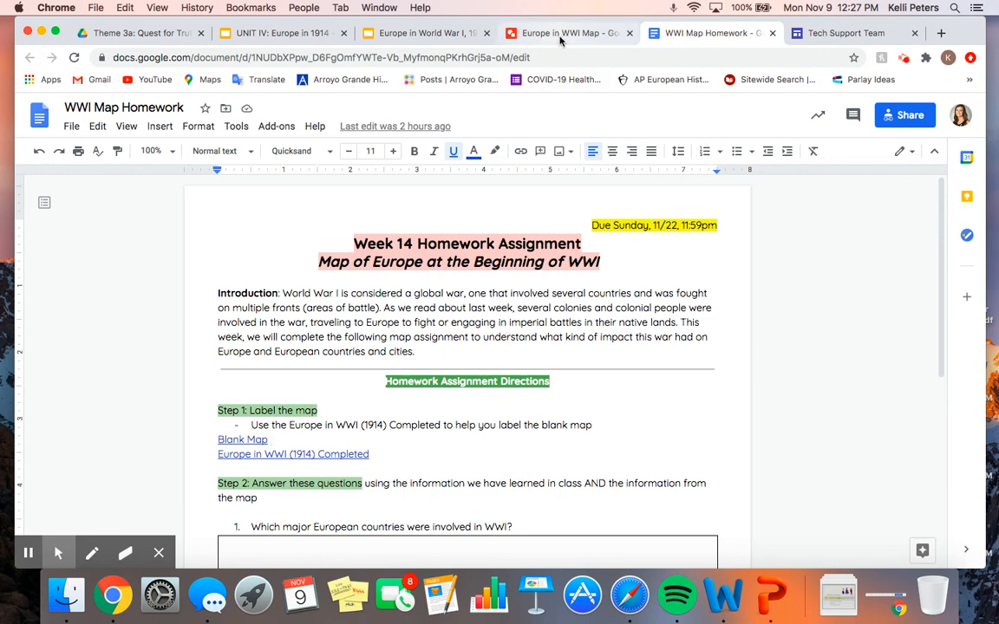
{"action": "left_click", "coordinate": [506, 35]}
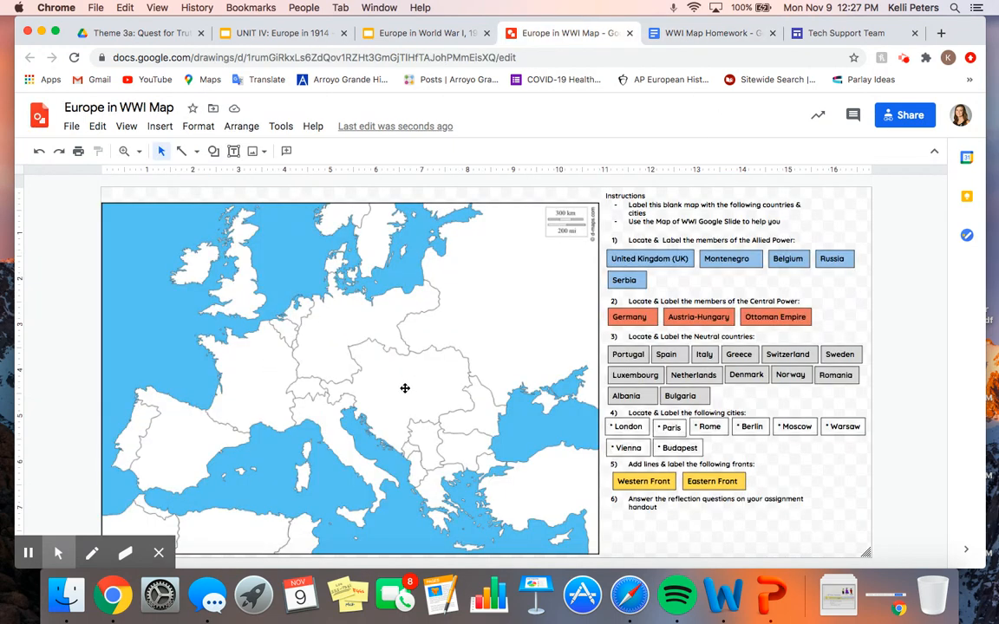